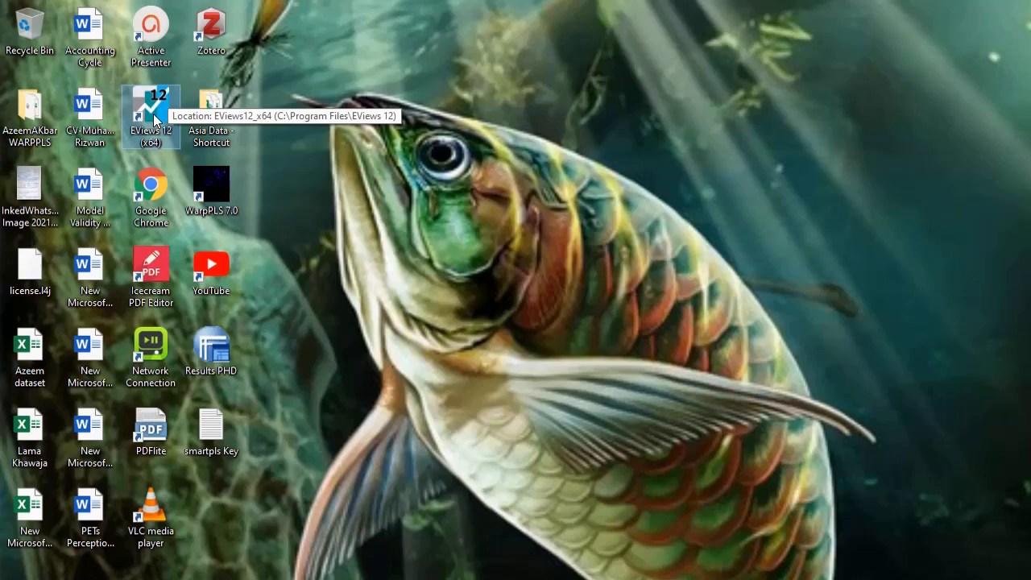
Launch EViews 12 from the desktop
double_click(153, 118)
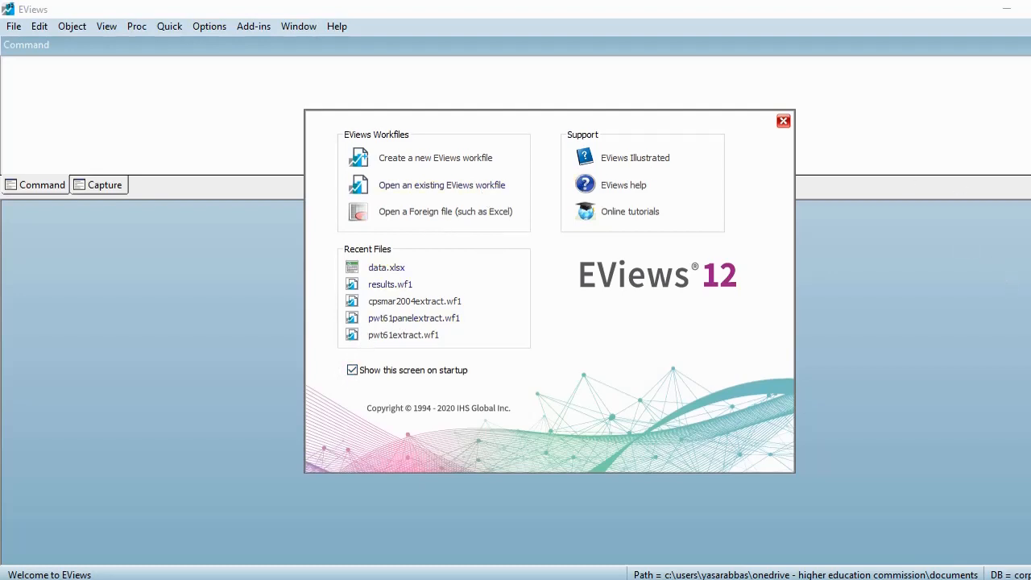
left_click(1008, 237)
left_click_drag(487, 111, 486, 135)
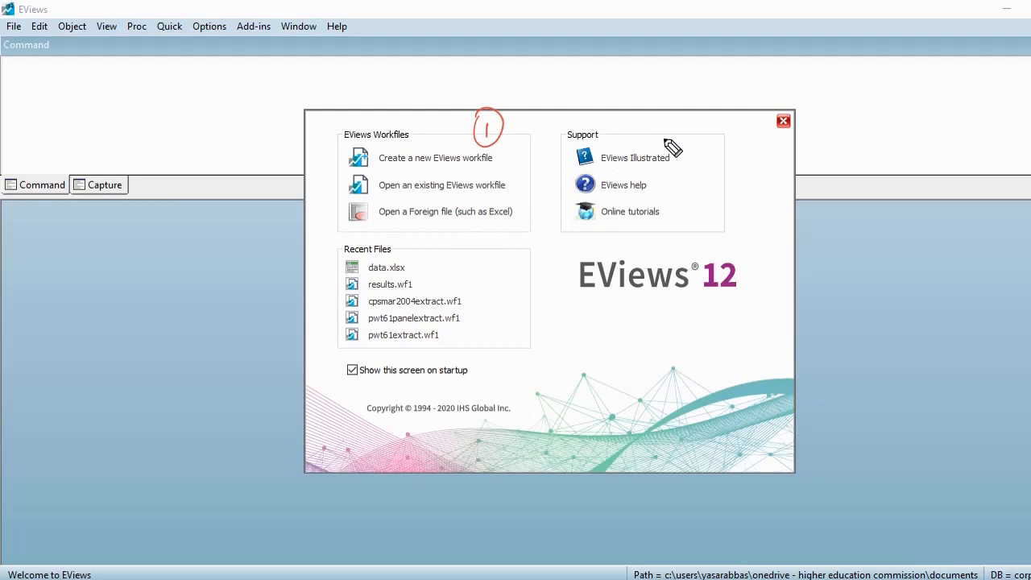
mouse_move(664, 128)
left_mouse_down()
mouse_move(674, 143)
mouse_move(661, 149)
mouse_move(660, 128)
left_mouse_up()
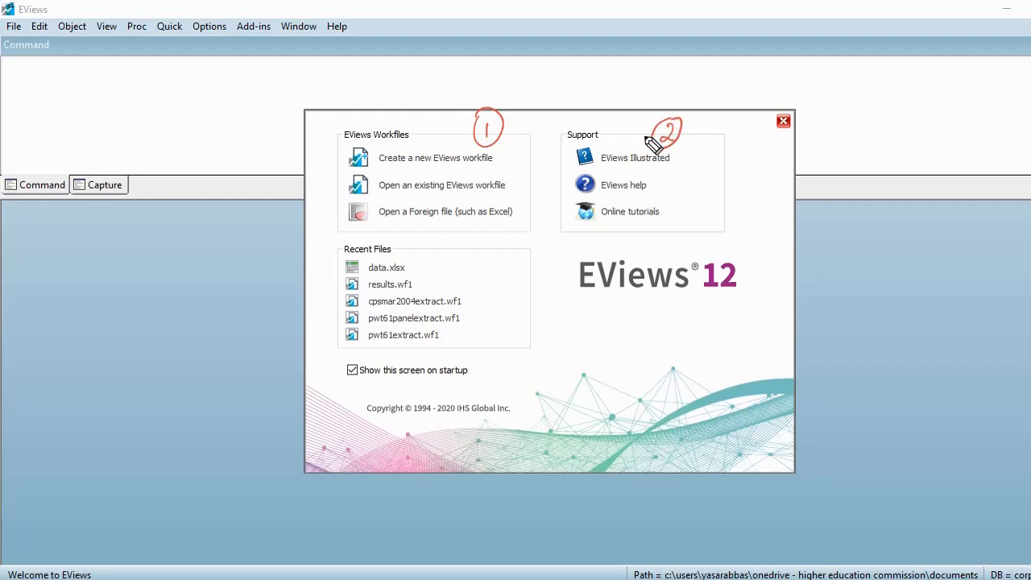
mouse_move(461, 249)
left_mouse_down()
mouse_move(454, 233)
mouse_move(477, 241)
left_mouse_up()
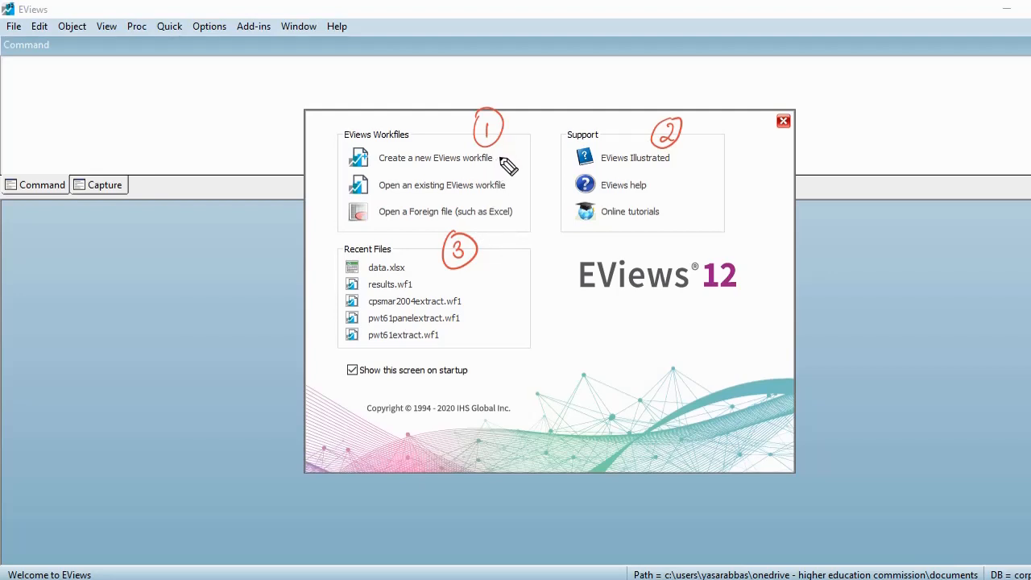
left_click_drag(502, 157, 524, 153)
left_click_drag(434, 162, 493, 160)
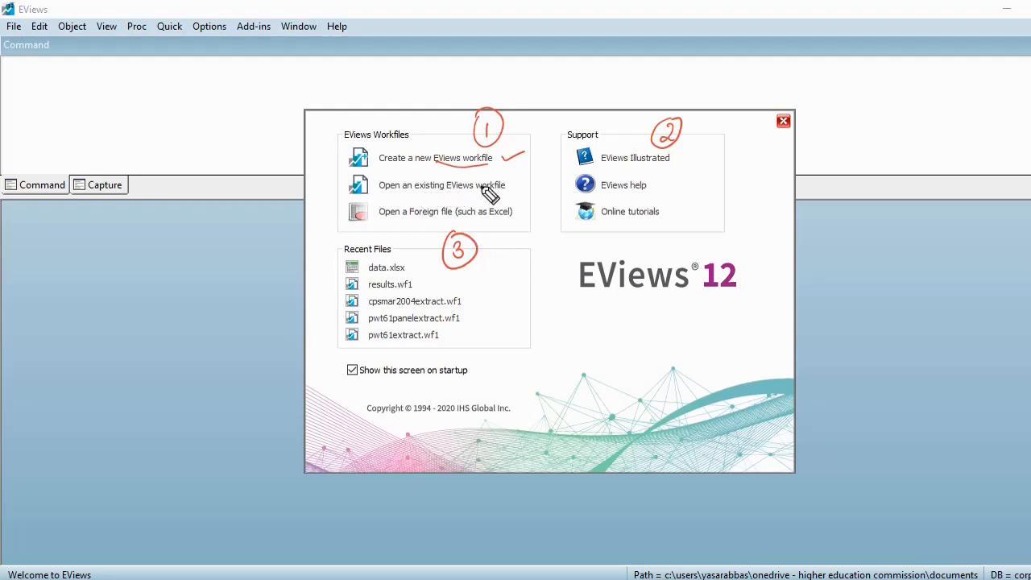
left_click_drag(433, 191, 491, 188)
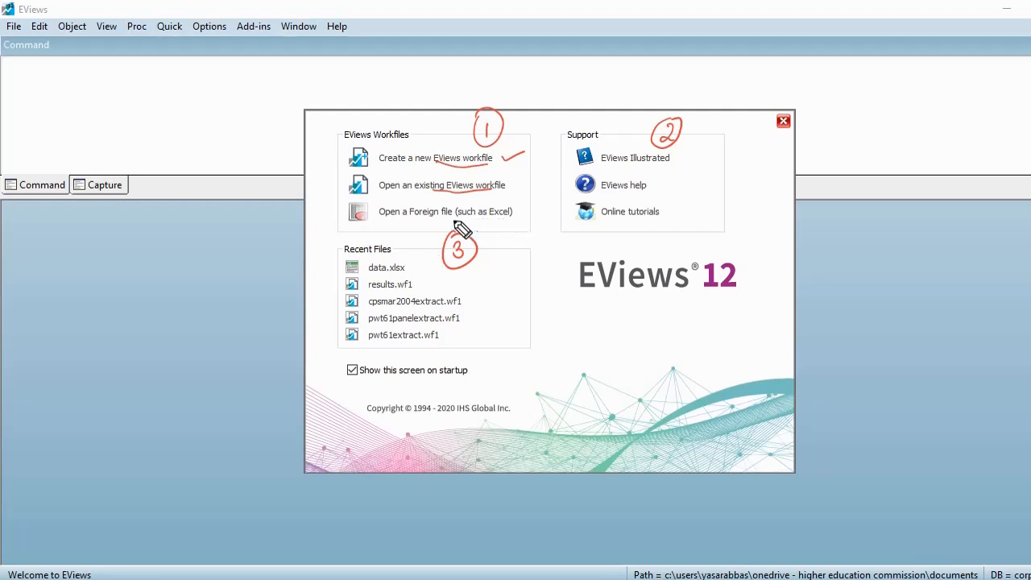
left_click_drag(463, 218, 512, 217)
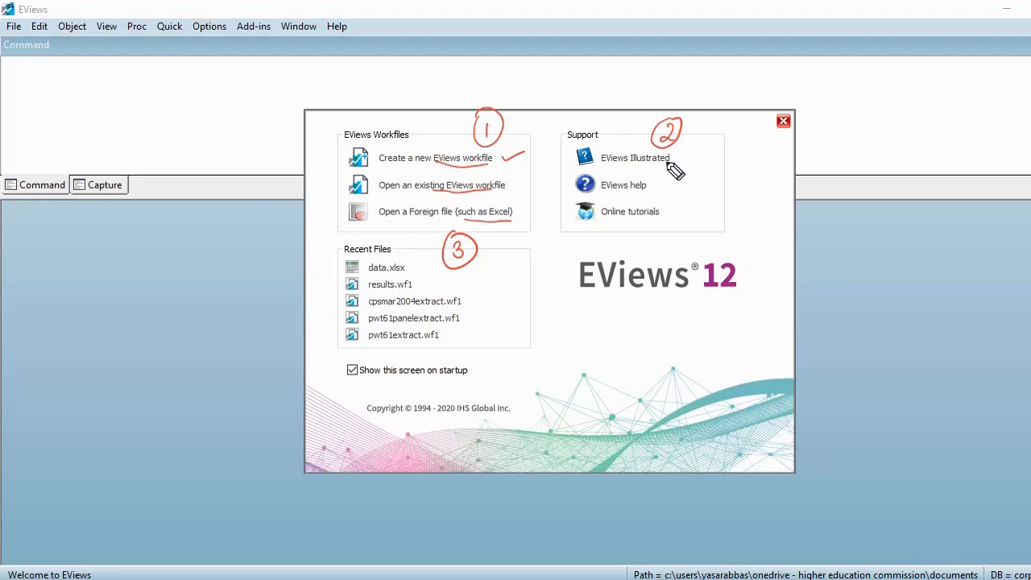
left_click_drag(619, 170, 668, 171)
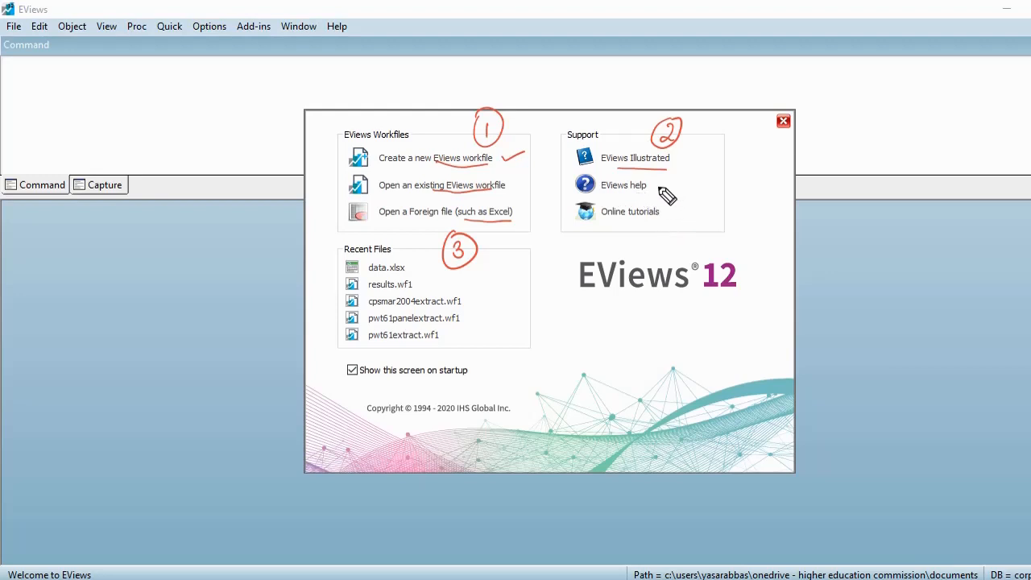
mouse_move(666, 185)
left_mouse_down()
mouse_move(687, 180)
mouse_move(690, 207)
left_mouse_up()
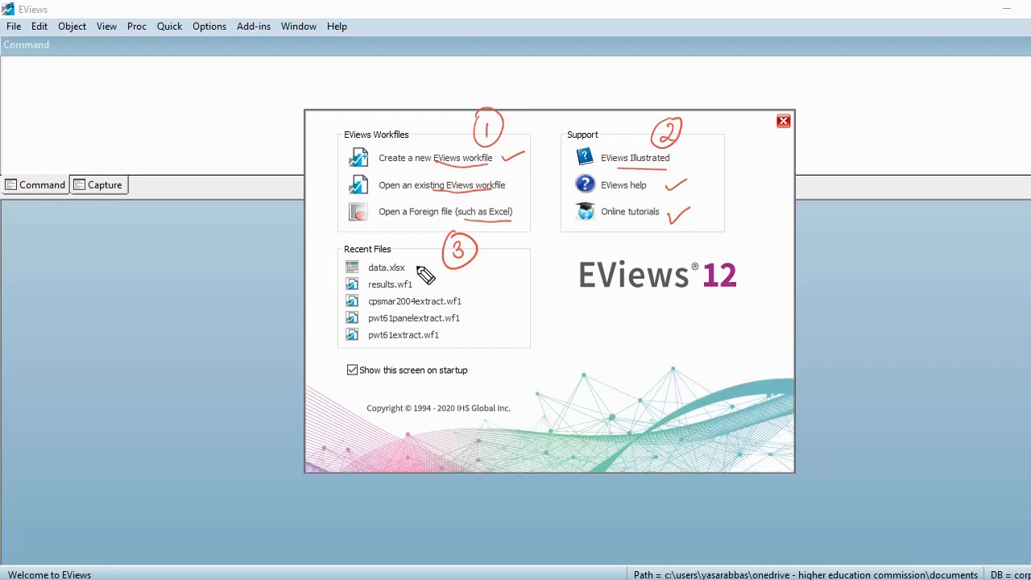
mouse_move(413, 268)
left_mouse_down()
mouse_move(422, 262)
mouse_move(426, 281)
mouse_move(474, 295)
mouse_move(475, 317)
mouse_move(459, 330)
left_mouse_up()
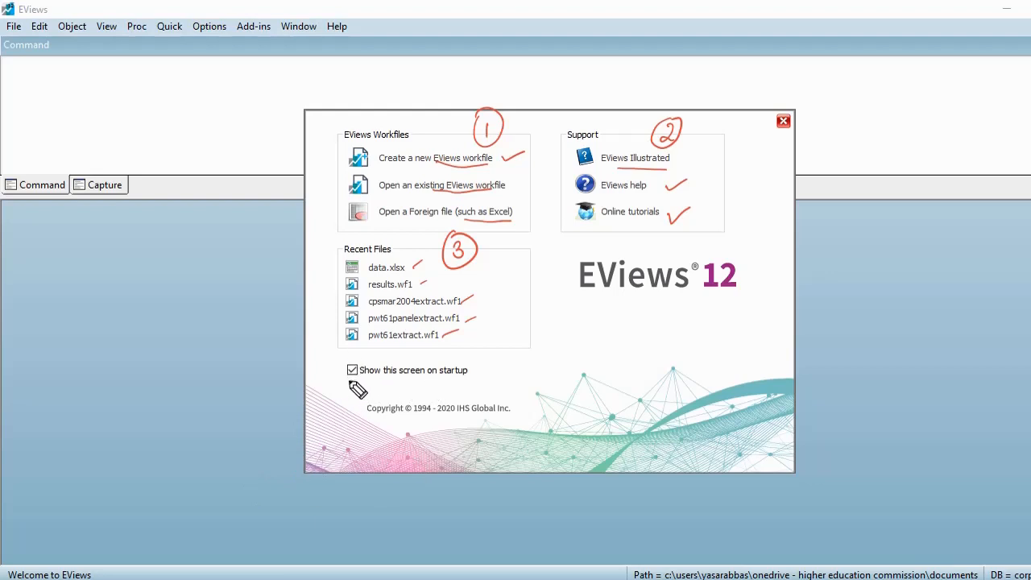
left_click_drag(354, 388, 420, 379)
mouse_move(345, 368)
left_mouse_down()
mouse_move(340, 379)
mouse_move(352, 376)
left_mouse_up()
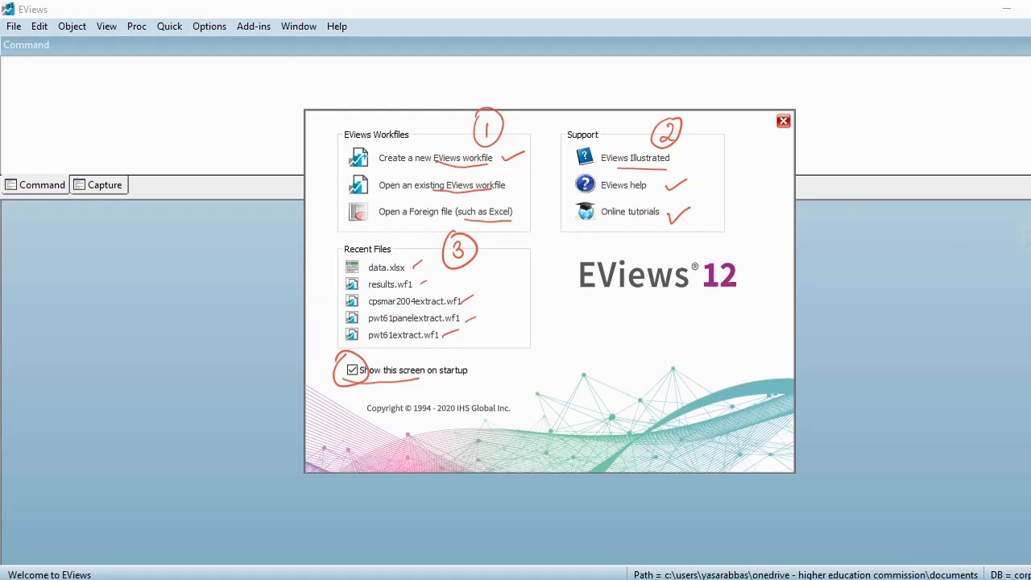
left_click(1030, 377)
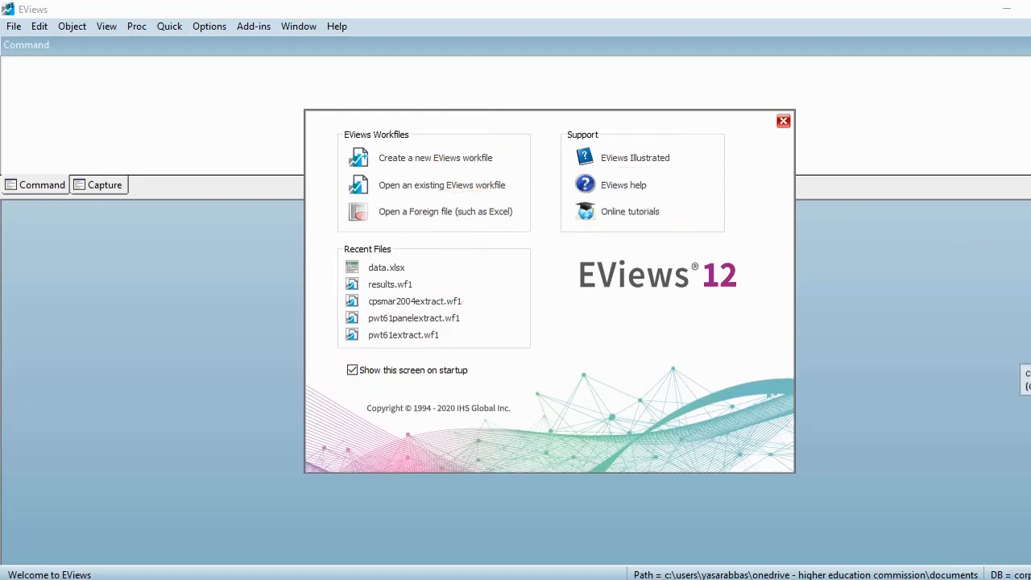
Close the EViews welcome screen and restore the program window to a smaller size so the desktop is reachable
left_click(783, 121)
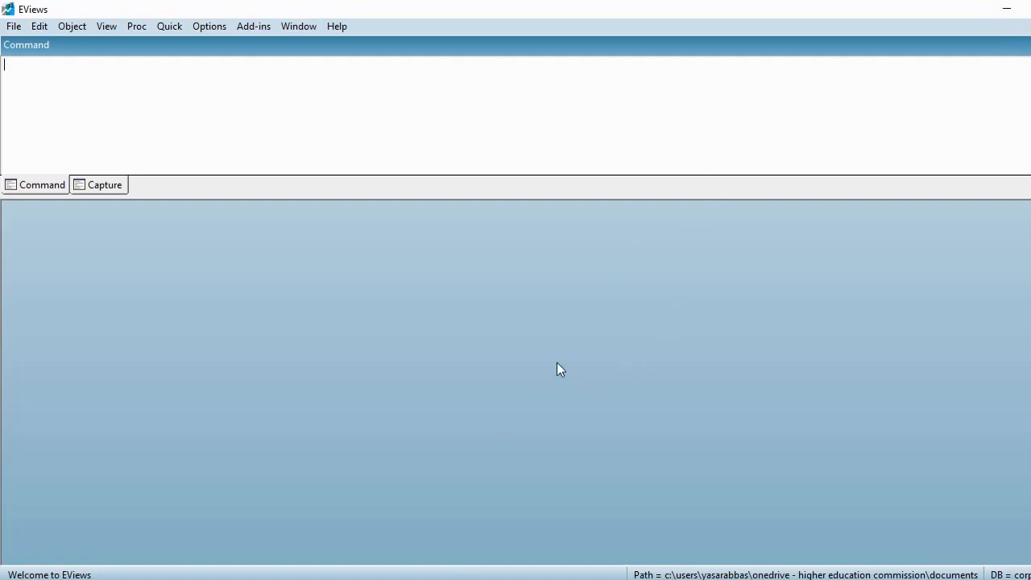
left_click(1029, 9)
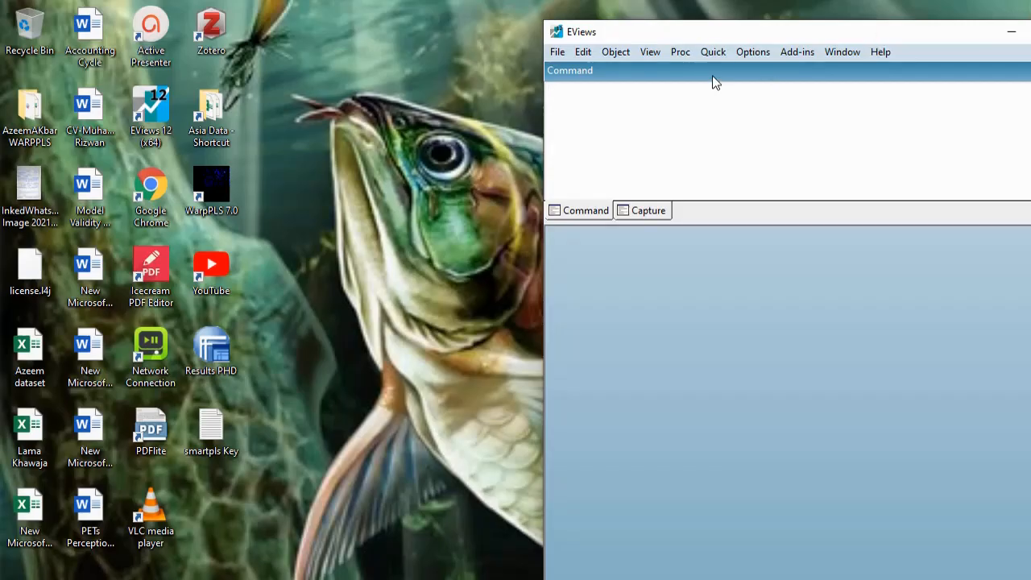
Load the Excel file Data from the Basics folder into EViews to start the import, and minimise the folder window
left_click(439, 579)
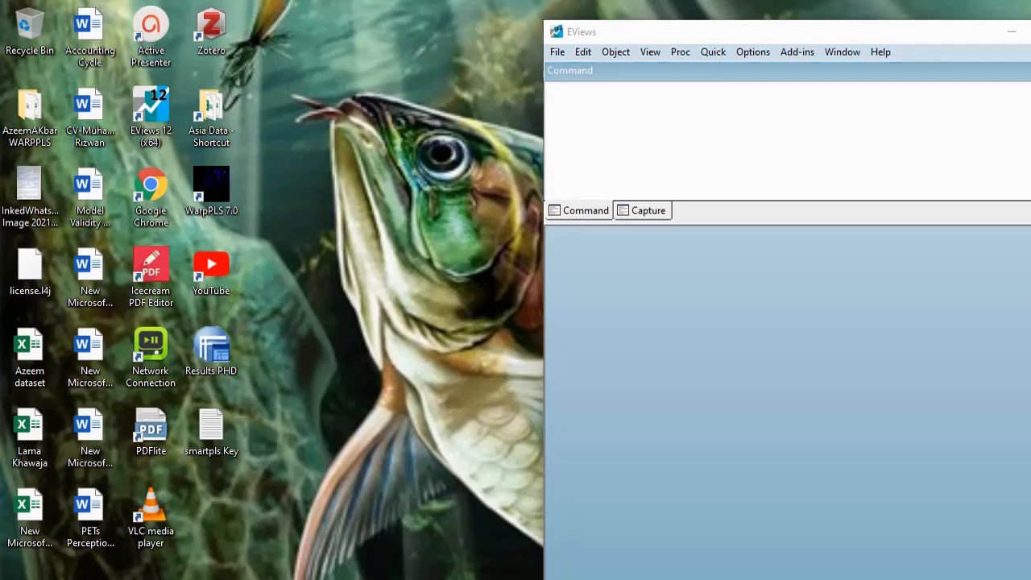
left_click_drag(707, 315, 512, 349)
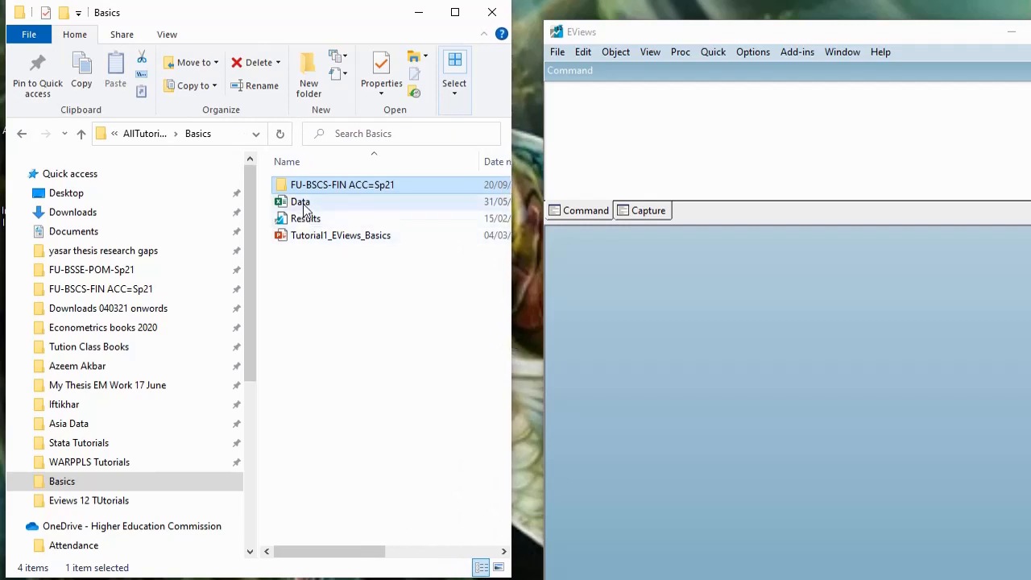
left_click_drag(310, 202, 780, 393)
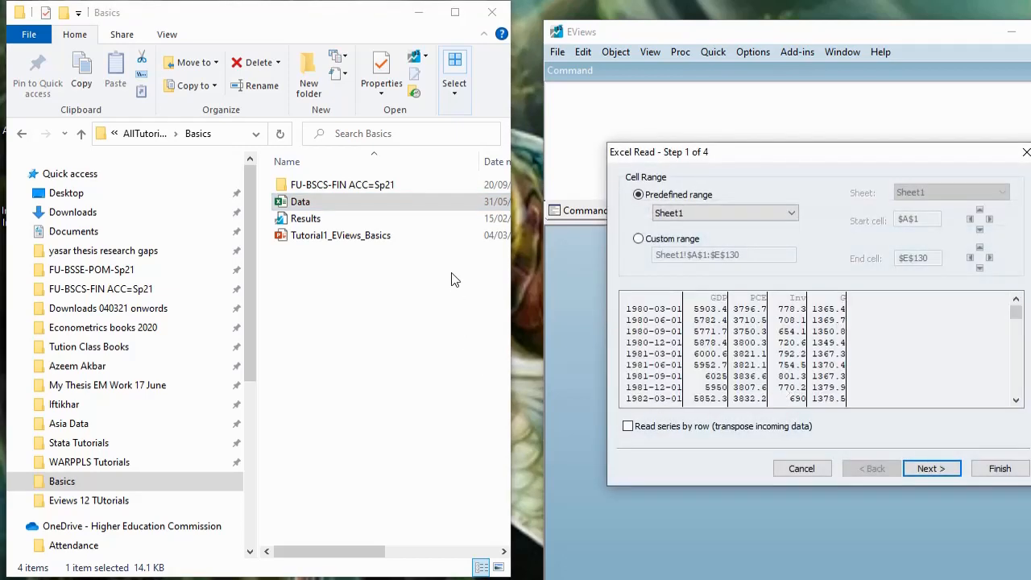
left_click(418, 12)
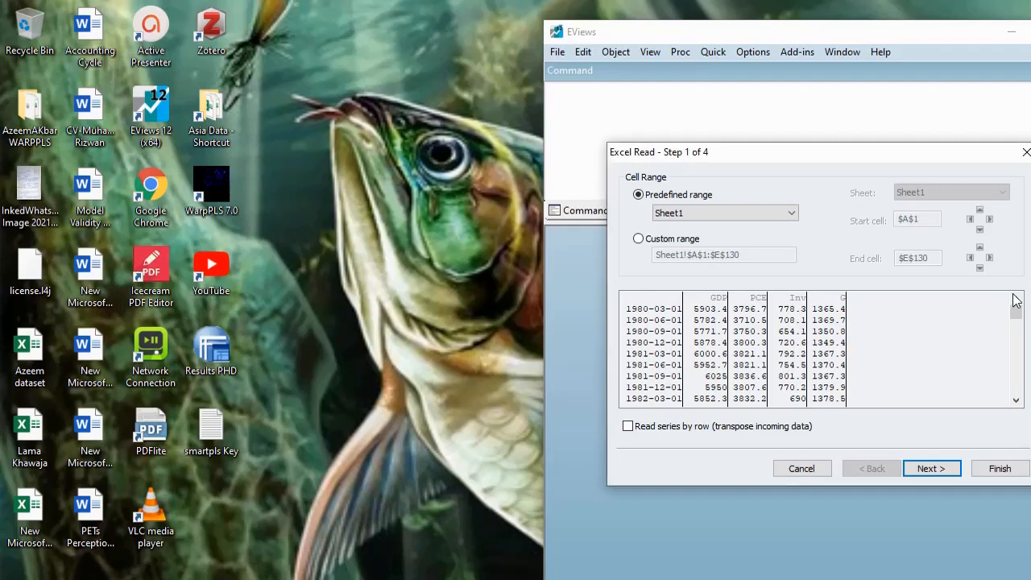
left_click_drag(869, 155, 608, 166)
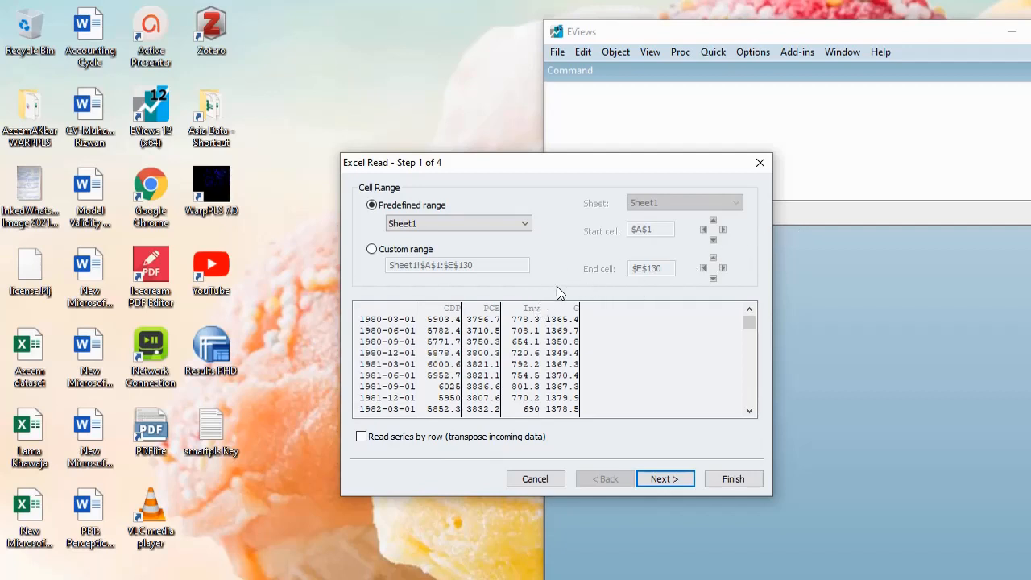
Preview Sheet2 and Sheet3 as the predefined cell range and return the selection to Sheet1
left_click(524, 224)
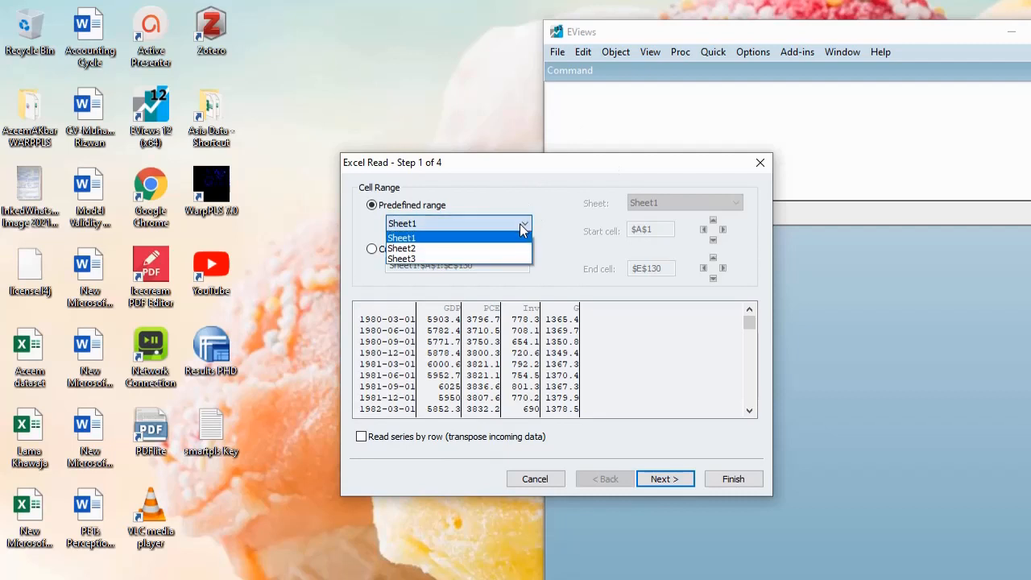
left_click(547, 217)
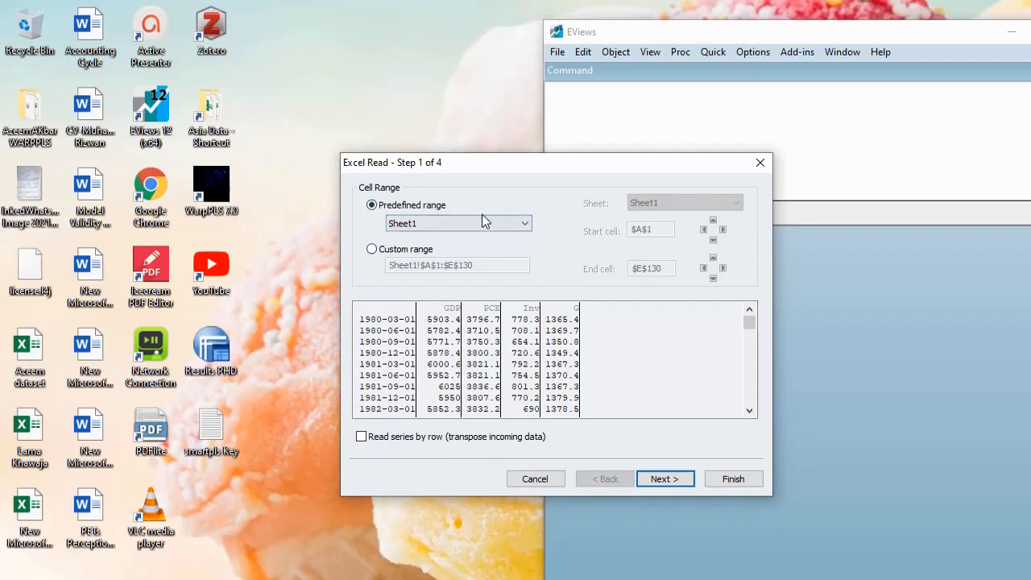
left_click(525, 229)
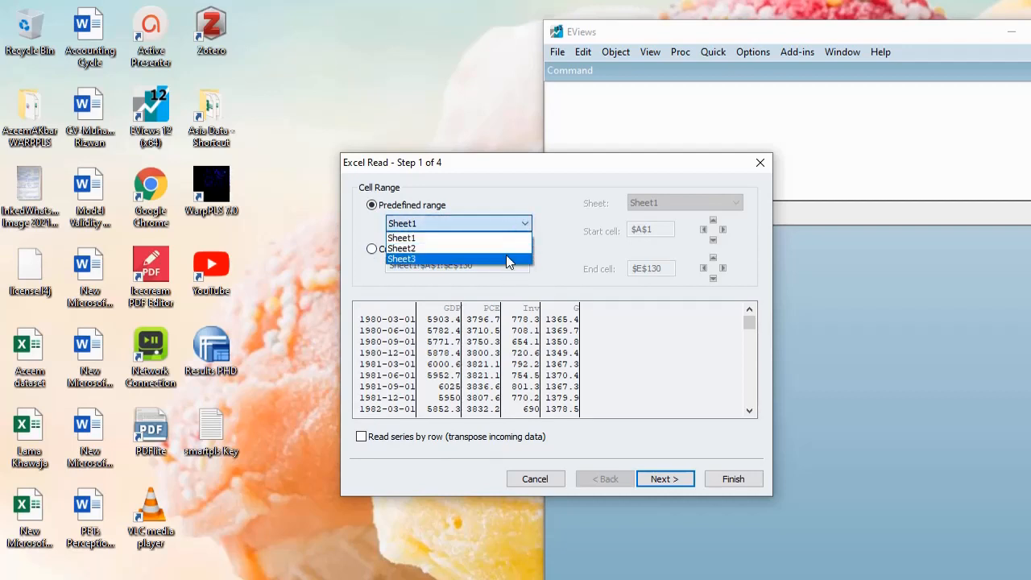
left_click(509, 238)
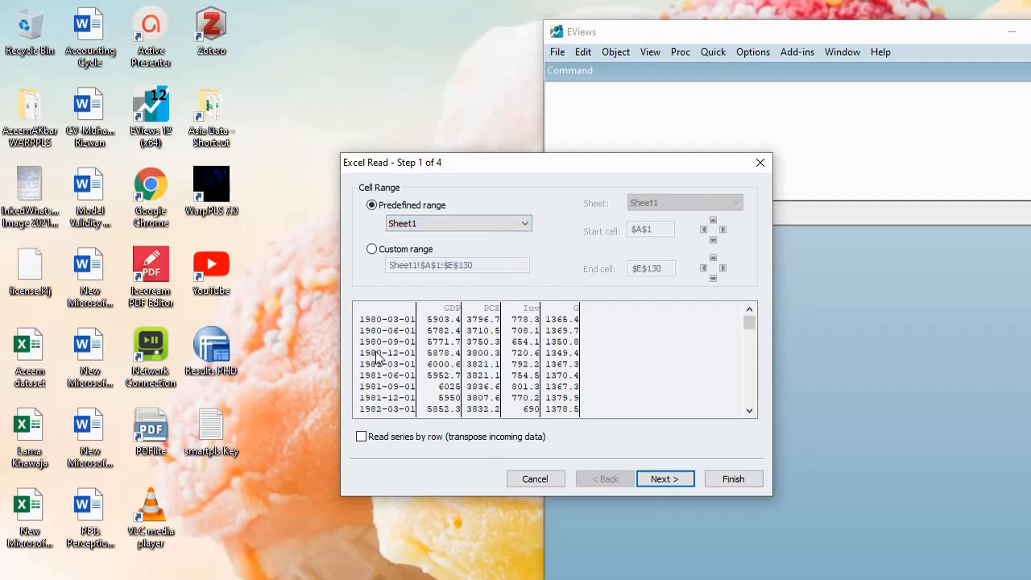
left_click(513, 224)
left_click(493, 249)
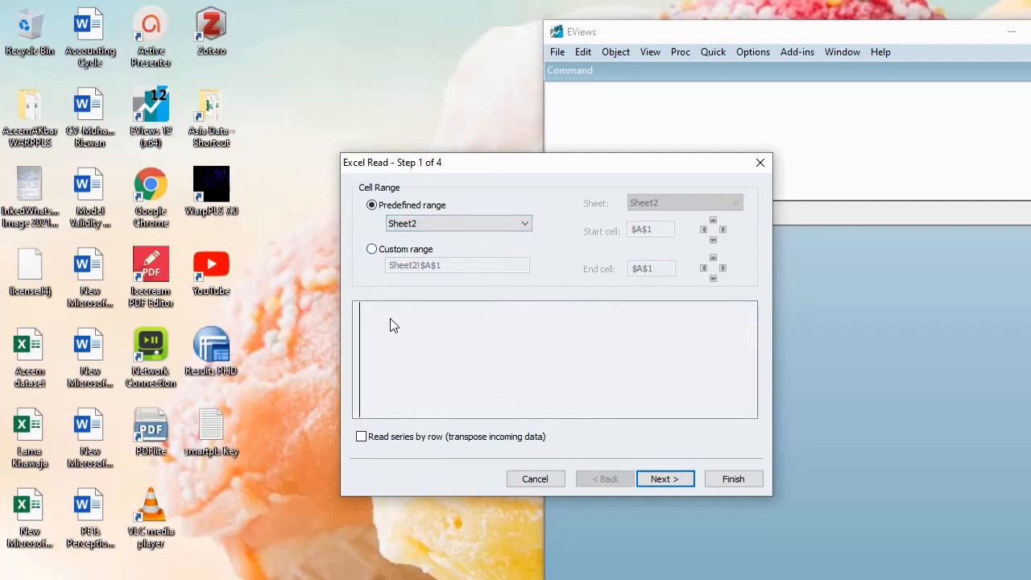
left_click(510, 225)
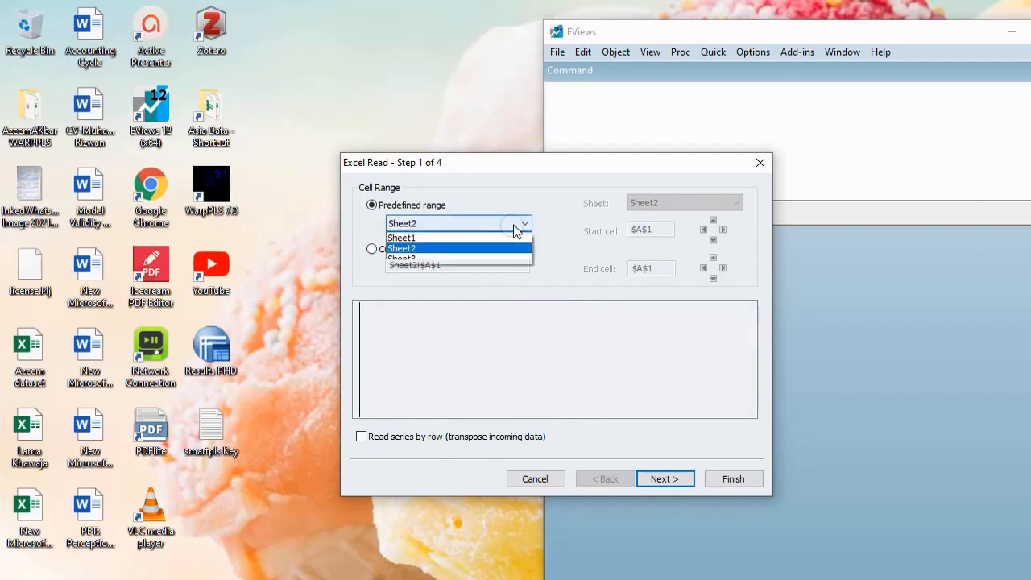
left_click(485, 257)
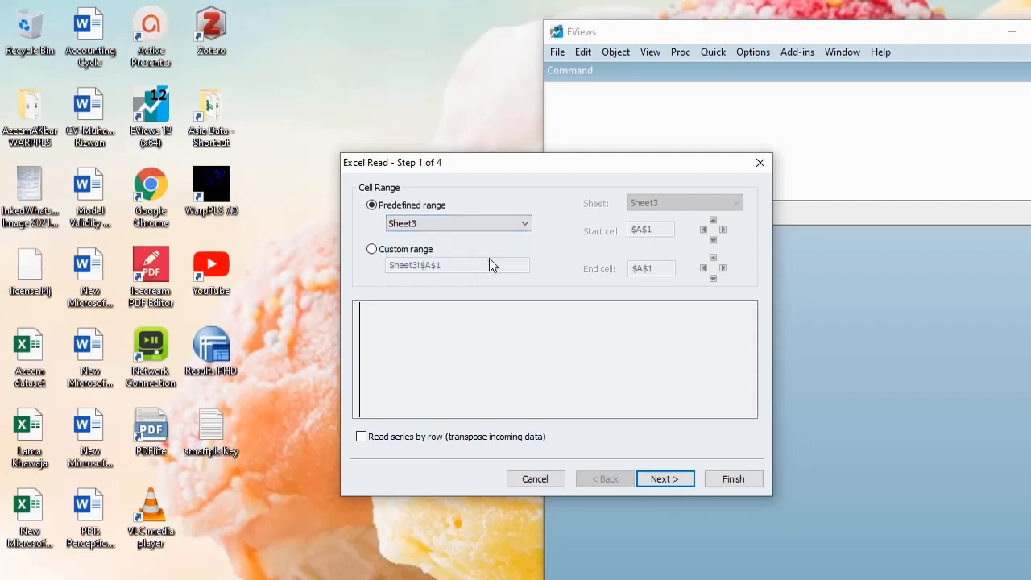
left_click(520, 226)
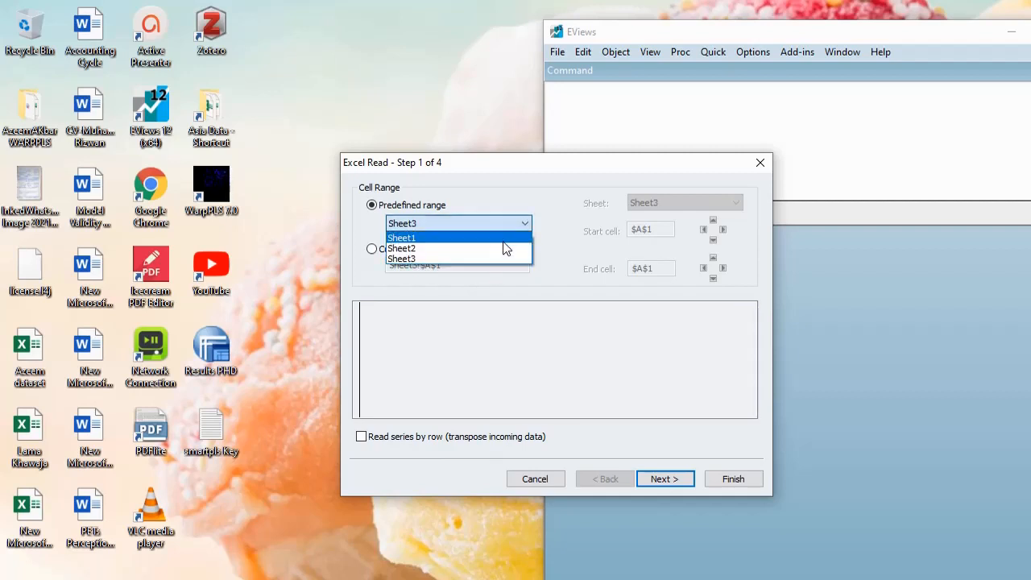
left_click(506, 237)
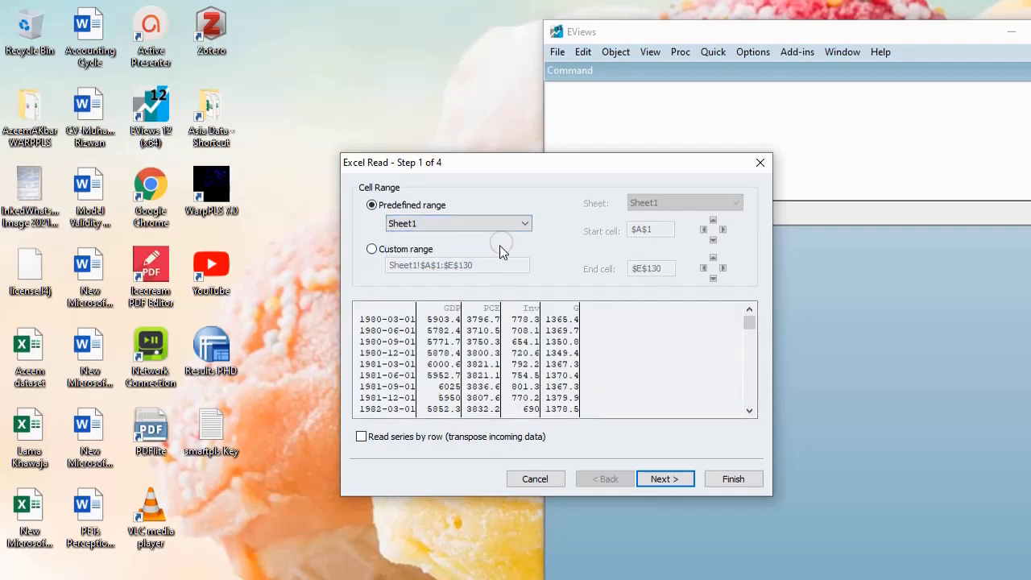
Try the custom range option and reading series by row, and restore the predefined range with series read by column
left_click(372, 249)
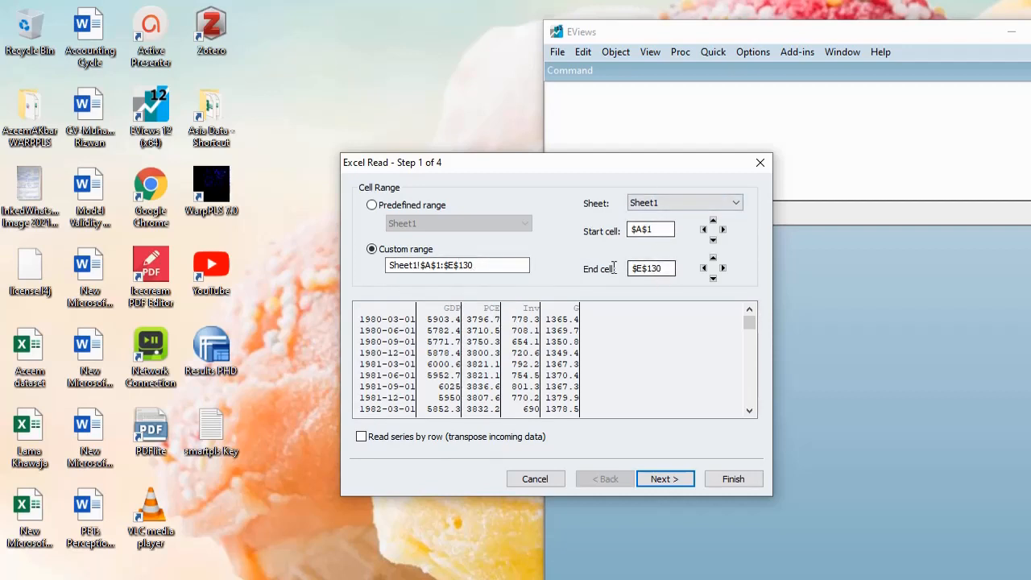
left_click(373, 207)
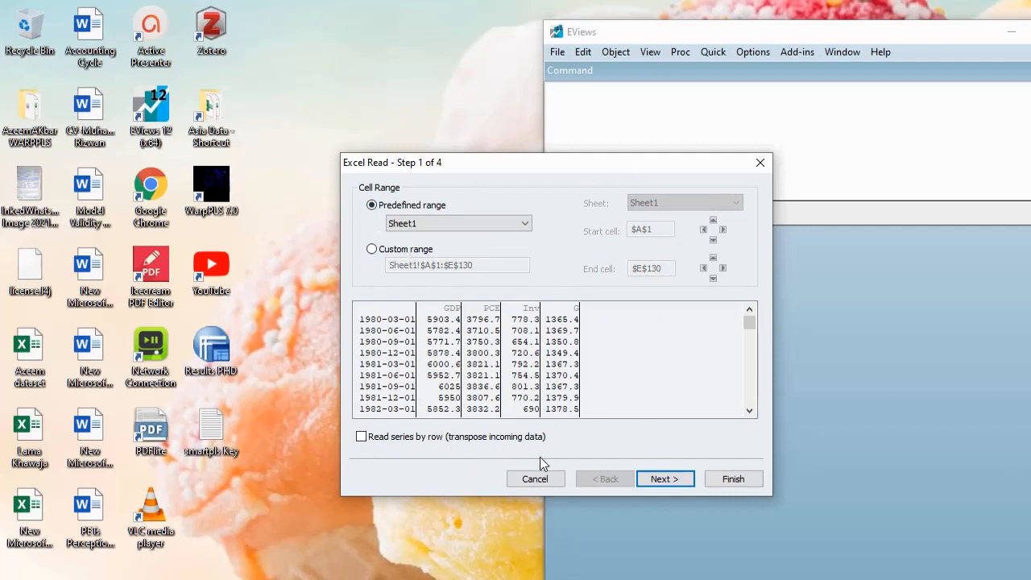
left_click(362, 440)
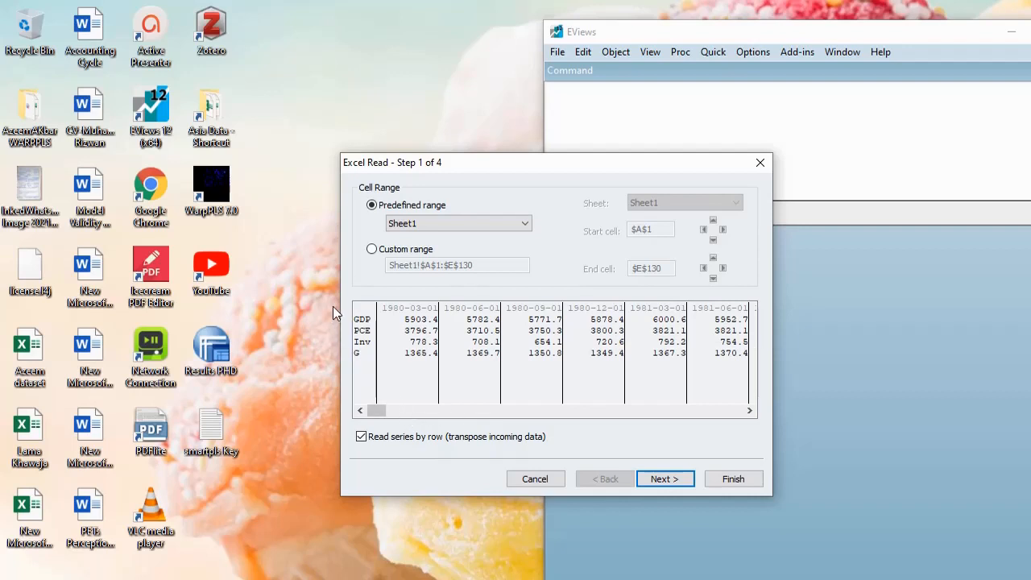
left_click(363, 437)
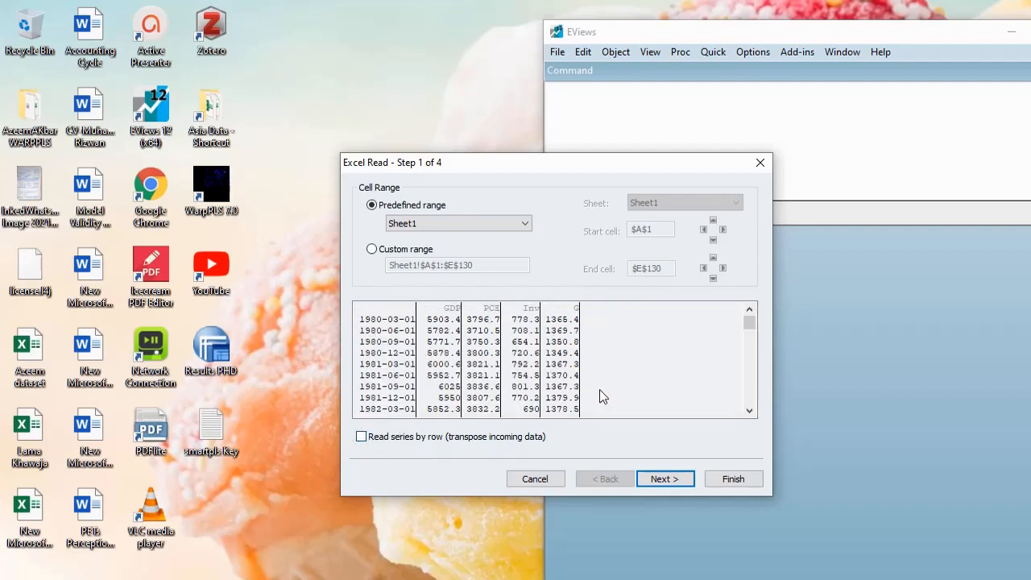
Accept the Sheet1 range, set the header row's type to Name, and continue to the column information of the import
left_click(664, 478)
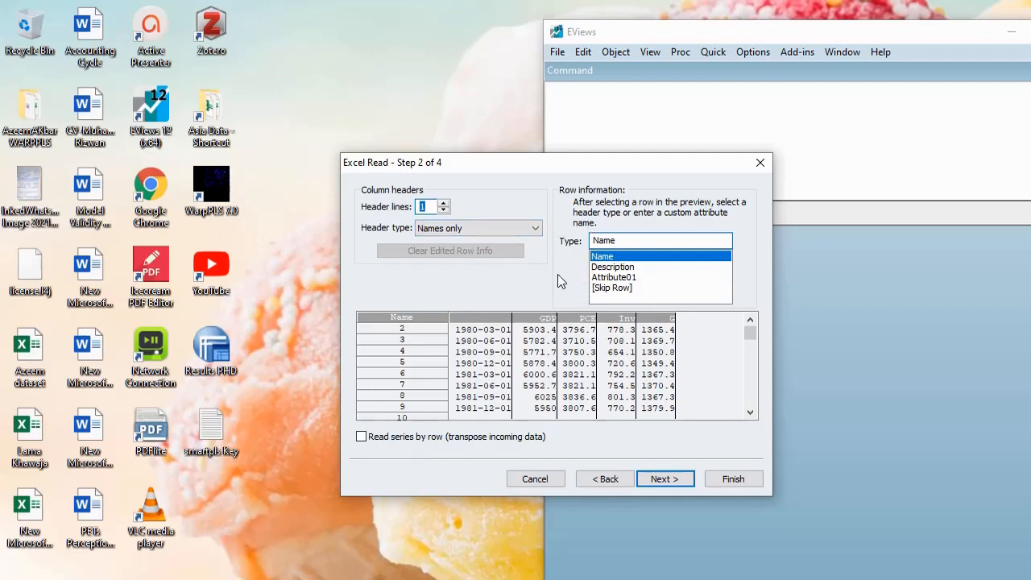
left_click(641, 263)
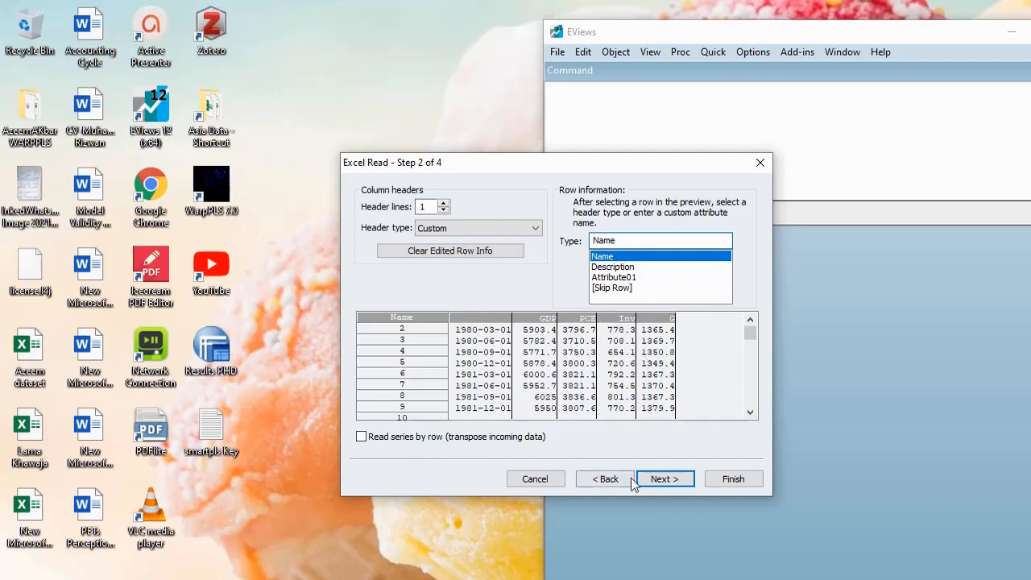
left_click(659, 478)
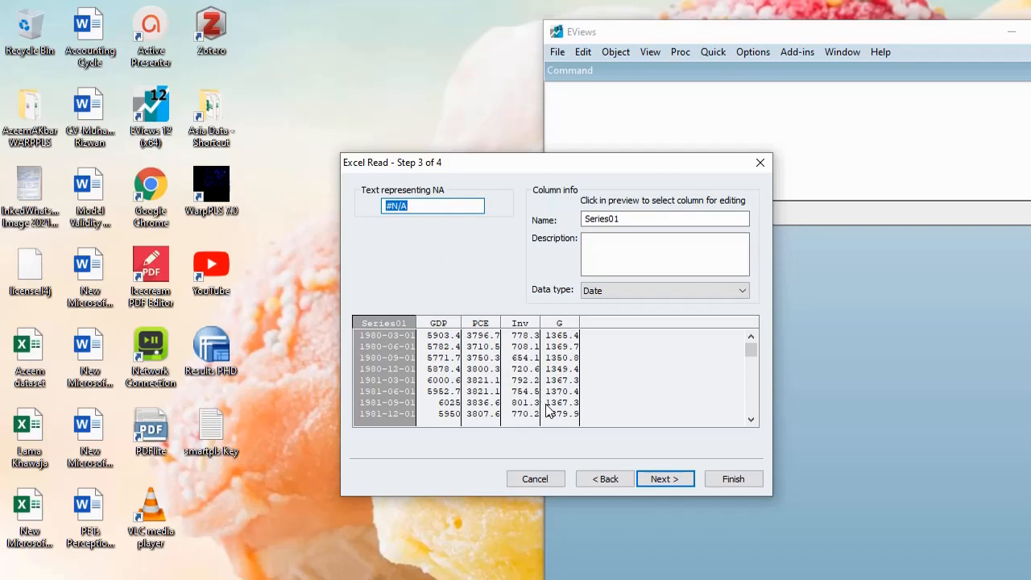
Review the column data, try the Number and Character data types for Series01, and restore its data type to Date
left_click_drag(753, 353, 752, 427)
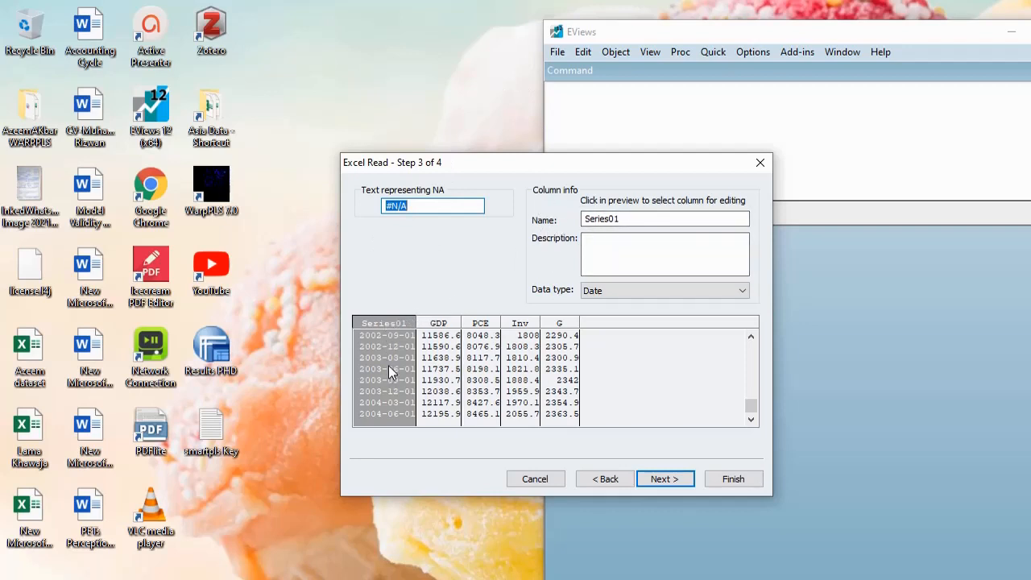
left_click(394, 321)
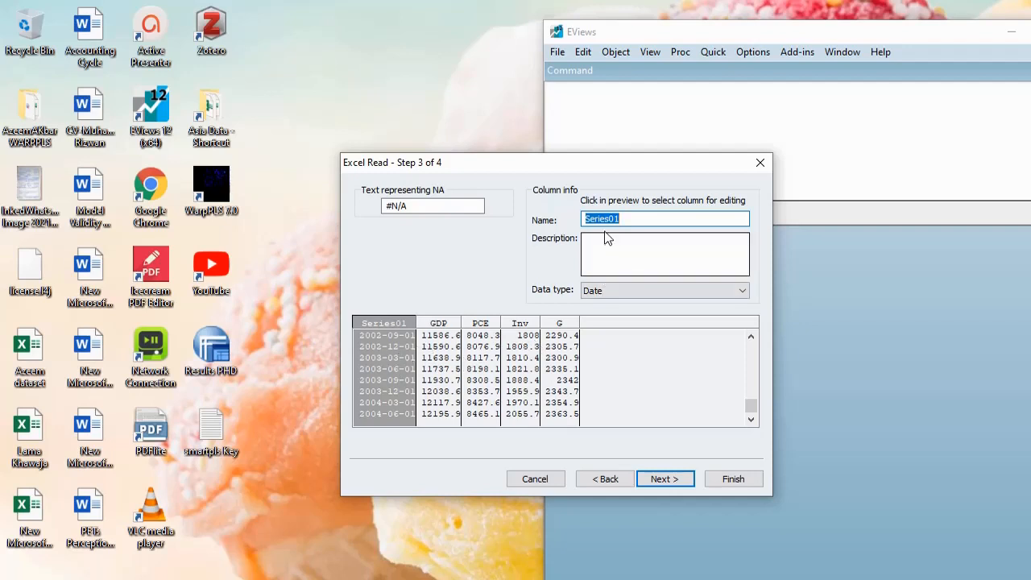
left_click(725, 291)
left_click(622, 316)
left_click(645, 296)
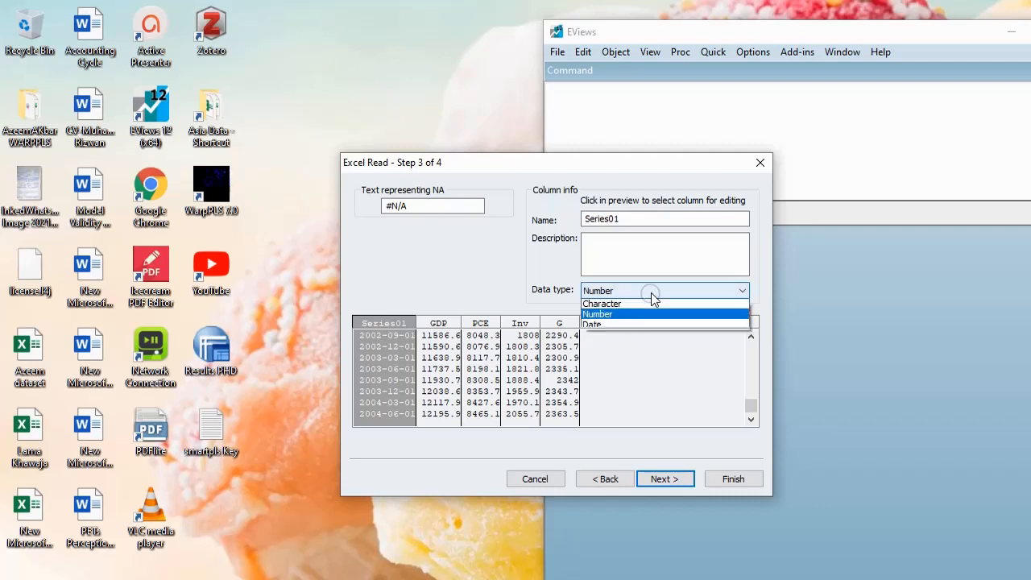
left_click(641, 301)
left_click(647, 290)
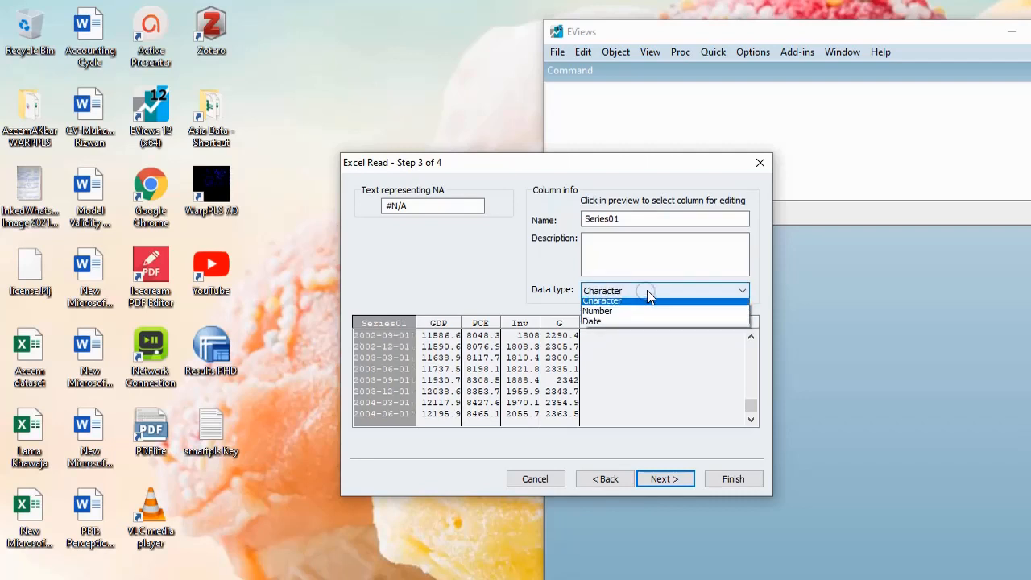
left_click(637, 316)
left_click(649, 292)
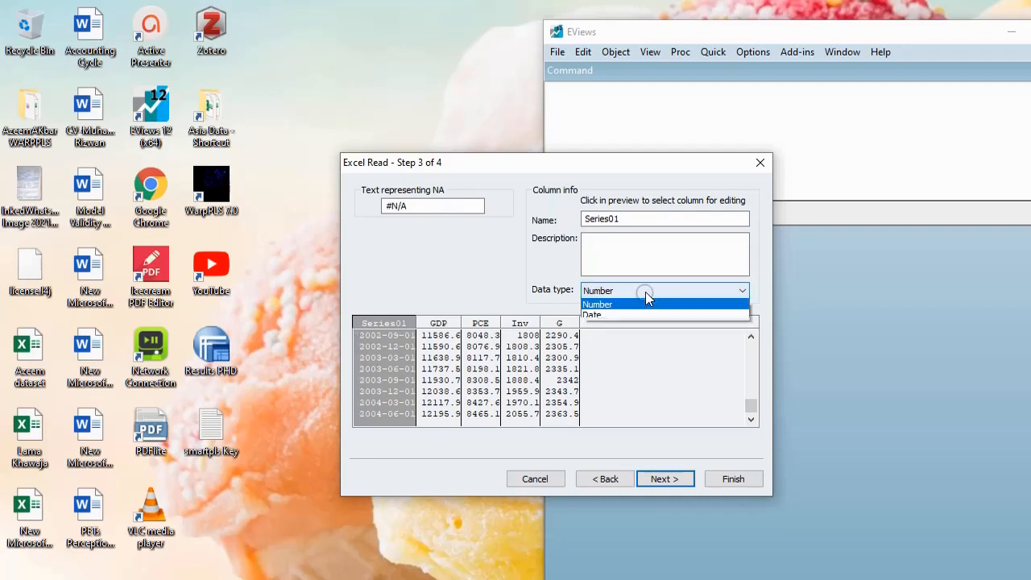
left_click(640, 324)
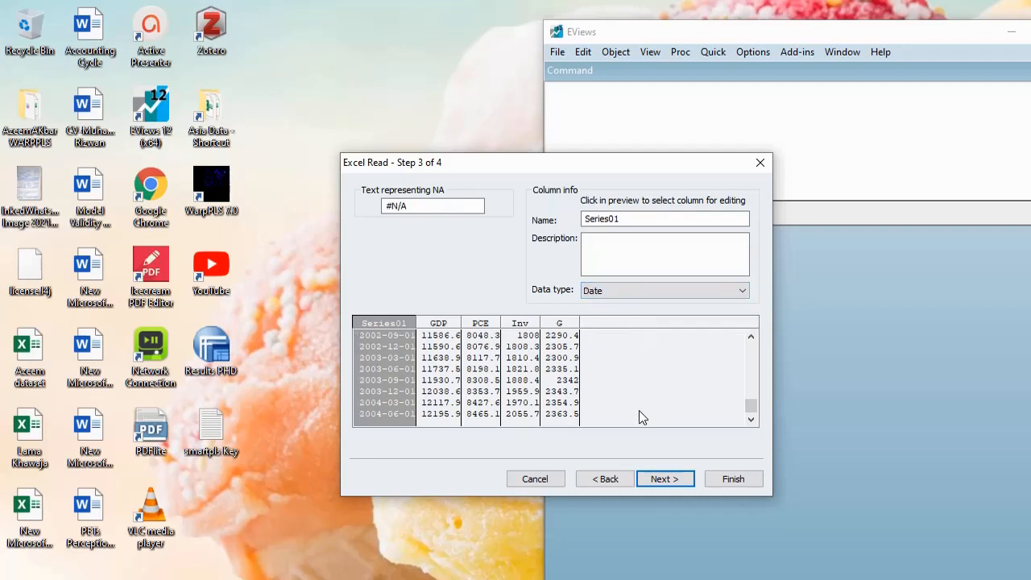
Finish the import as a new workfile with the structure Dated - specified by date series, leaving the imported series unlinked from the external source
left_click(675, 482)
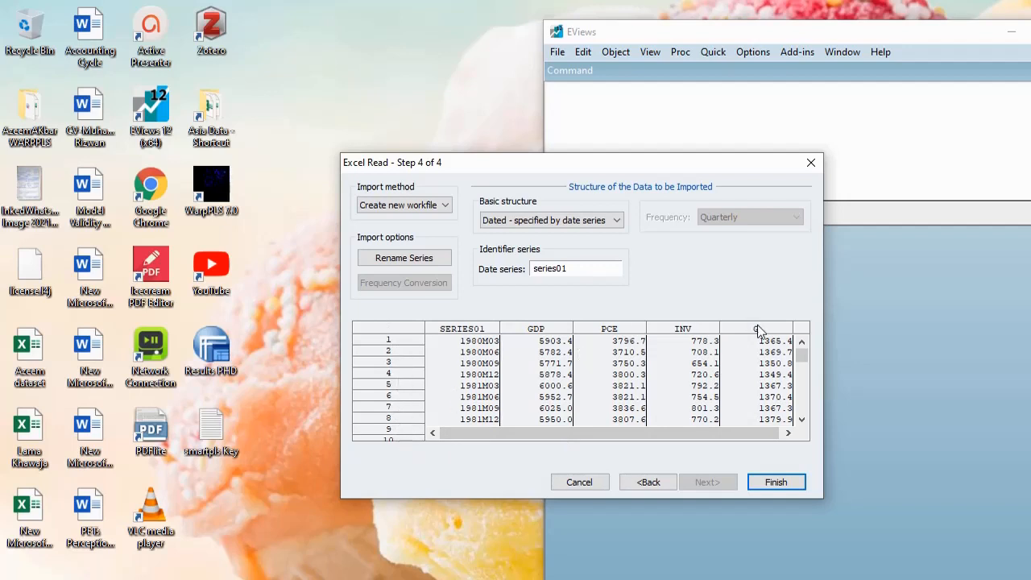
left_click_drag(802, 356, 806, 444)
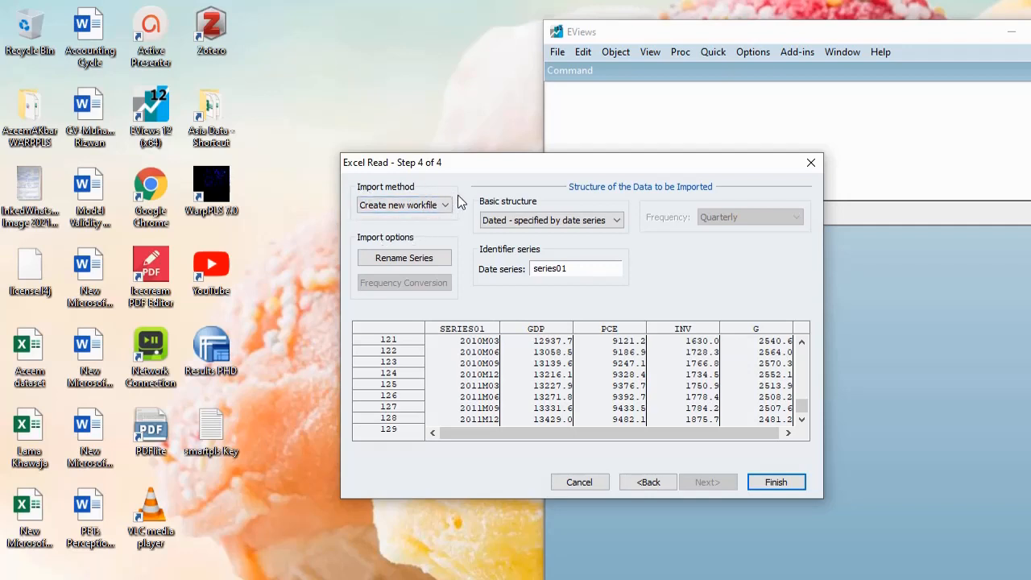
left_click(441, 266)
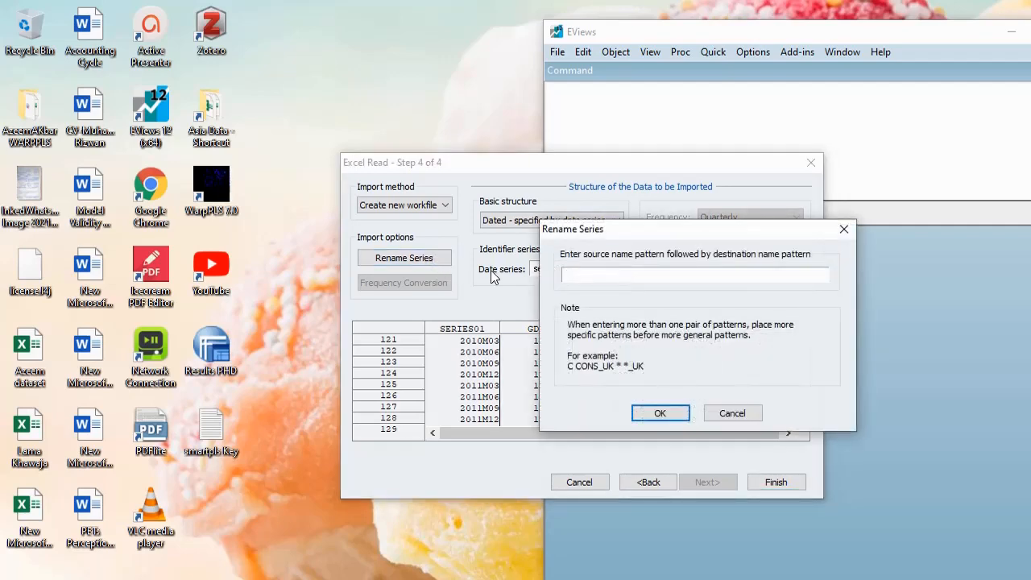
left_click(732, 414)
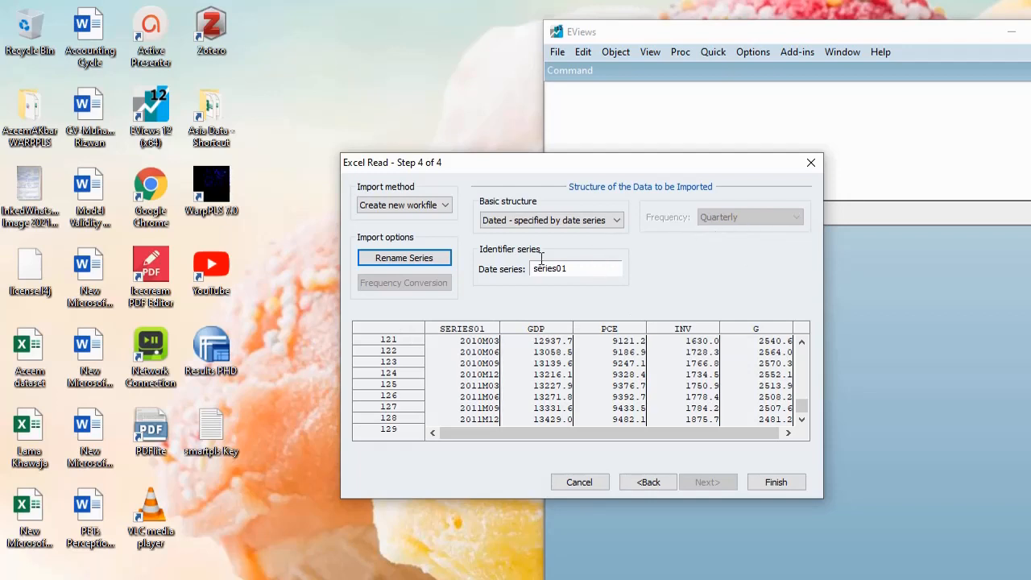
left_click(609, 222)
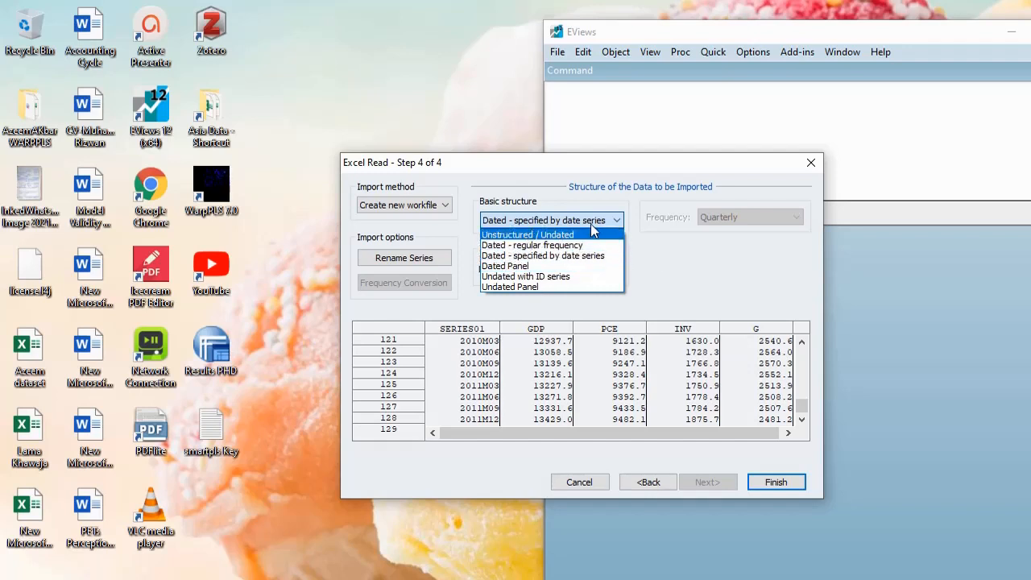
left_click(679, 277)
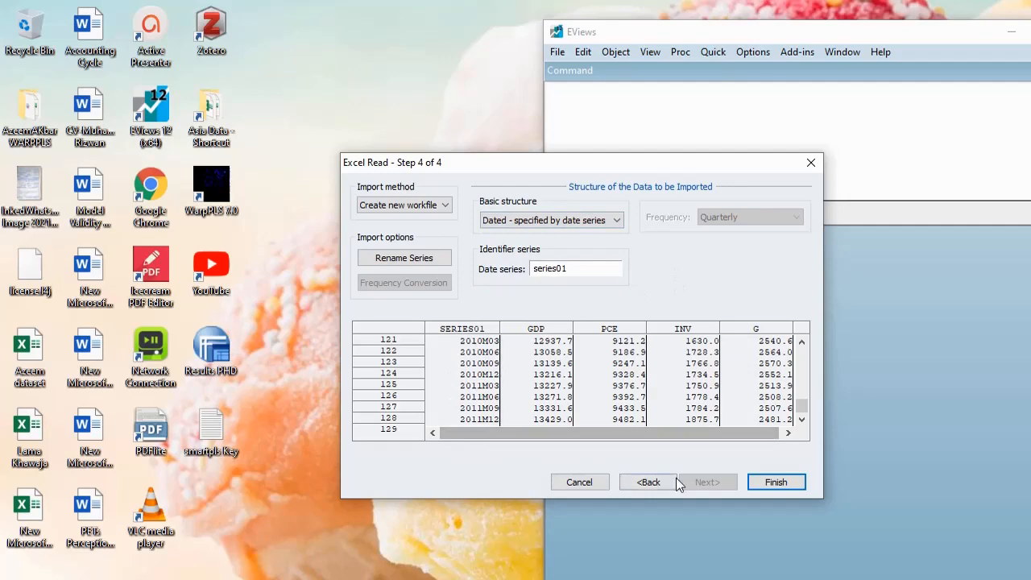
left_click(778, 482)
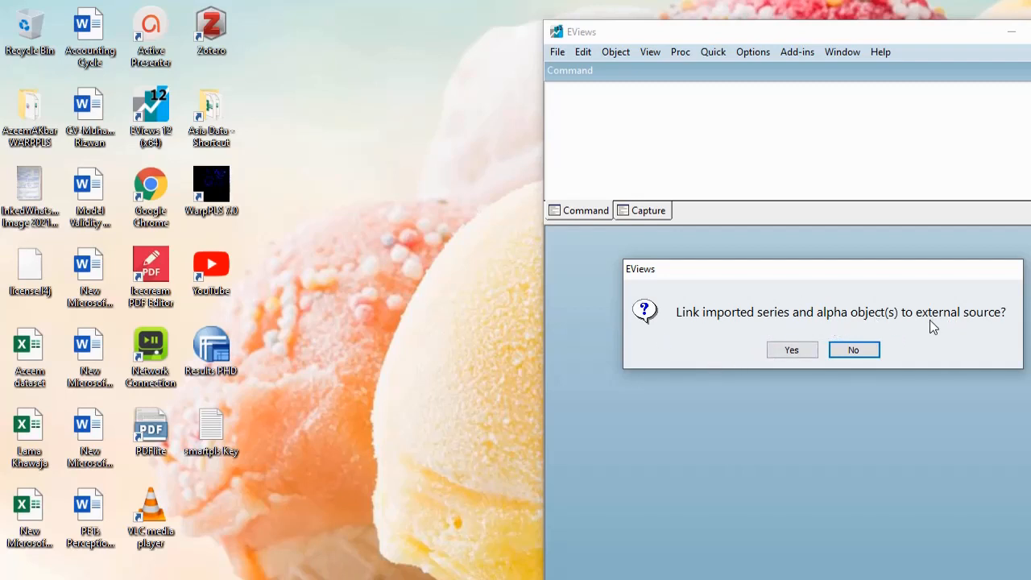
left_click(854, 353)
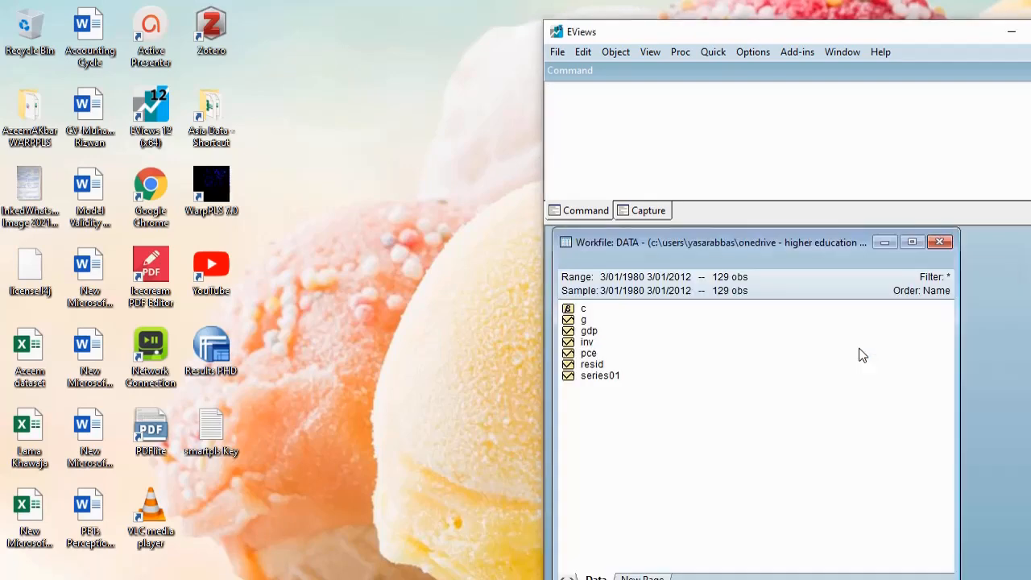
Maximise the EViews window and widen the DATA workfile window
left_click(1030, 32)
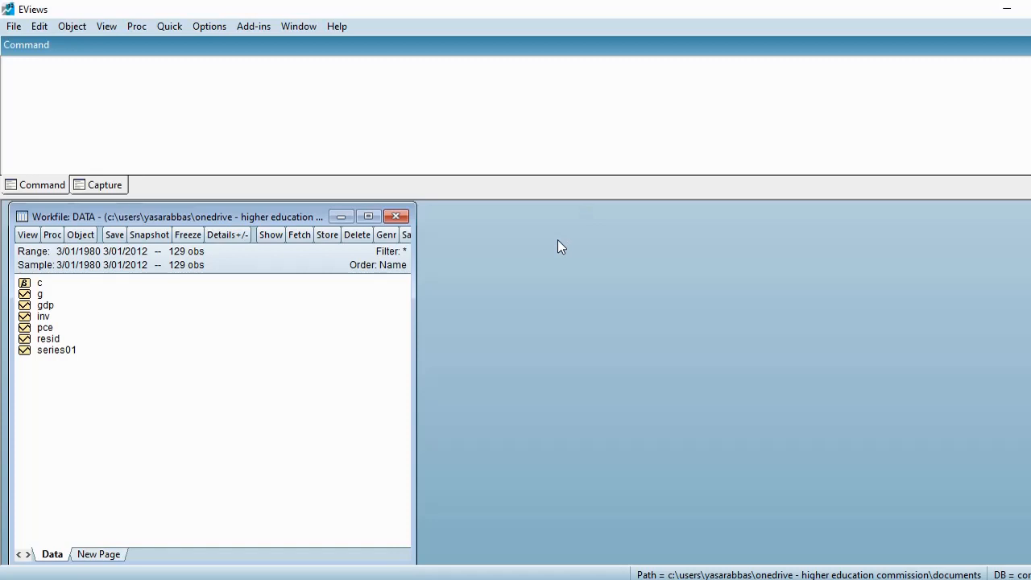
left_click(268, 415)
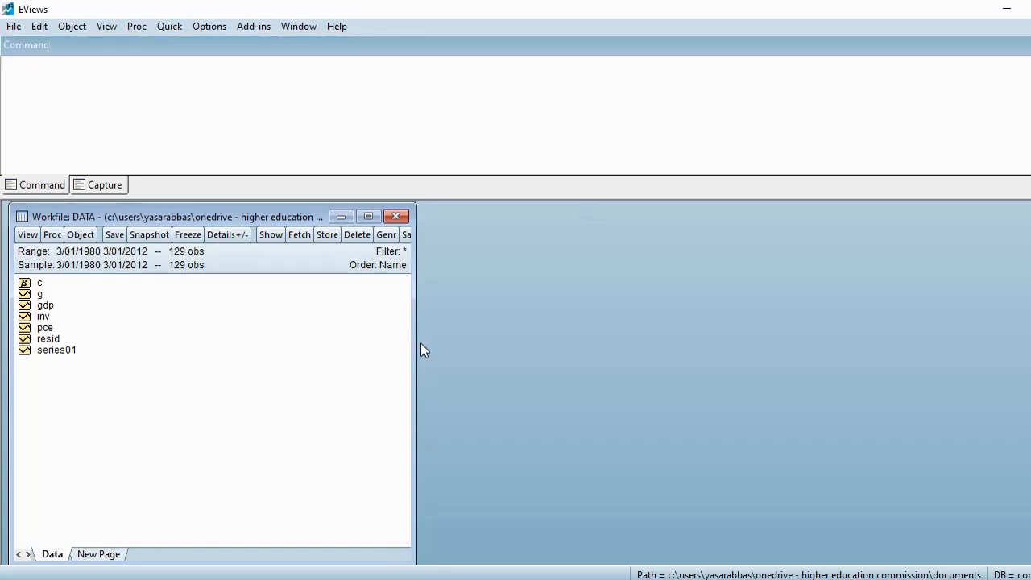
left_click_drag(412, 343, 541, 317)
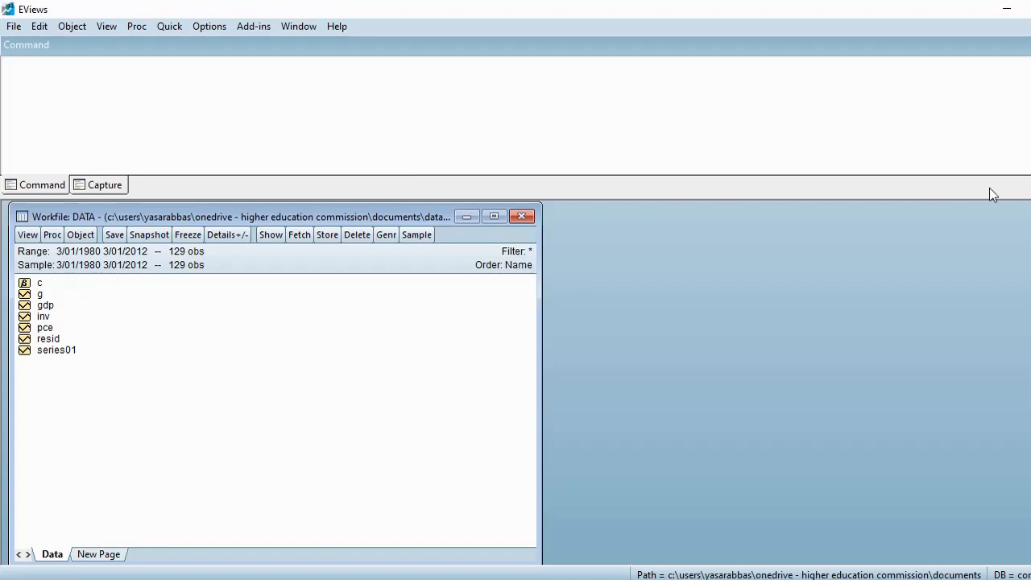
left_click(1009, 237)
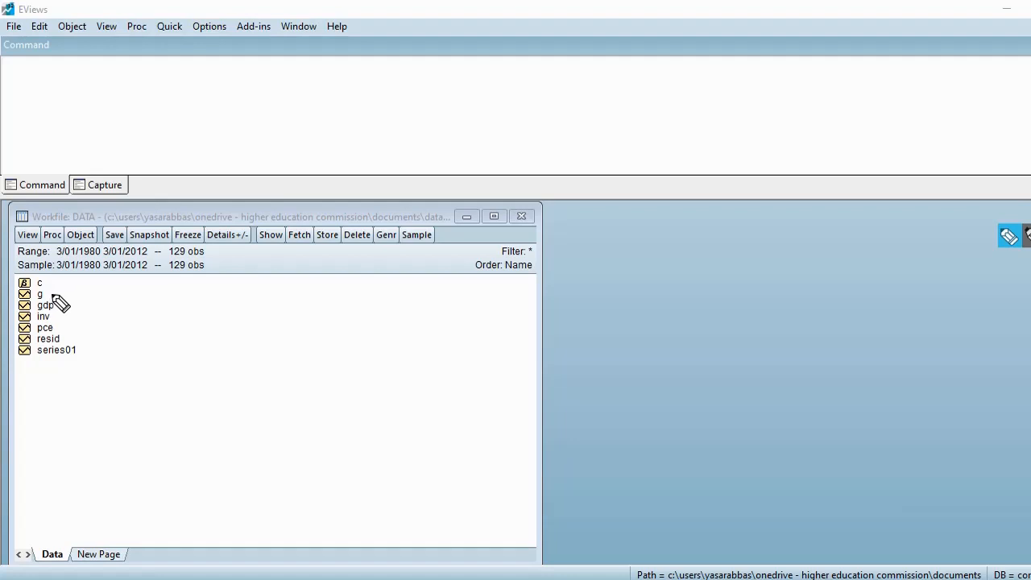
mouse_move(52, 294)
left_mouse_down()
mouse_move(77, 288)
mouse_move(85, 319)
mouse_move(77, 333)
mouse_move(87, 330)
mouse_move(95, 353)
mouse_move(166, 343)
mouse_move(135, 356)
left_mouse_up()
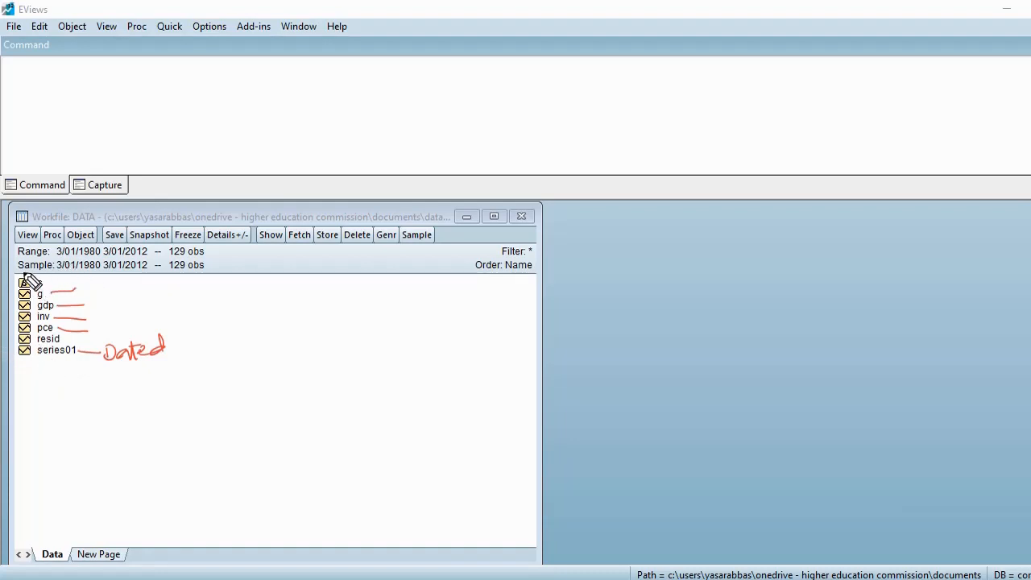
mouse_move(40, 276)
left_mouse_down()
mouse_move(19, 283)
mouse_move(51, 291)
mouse_move(29, 275)
left_mouse_up()
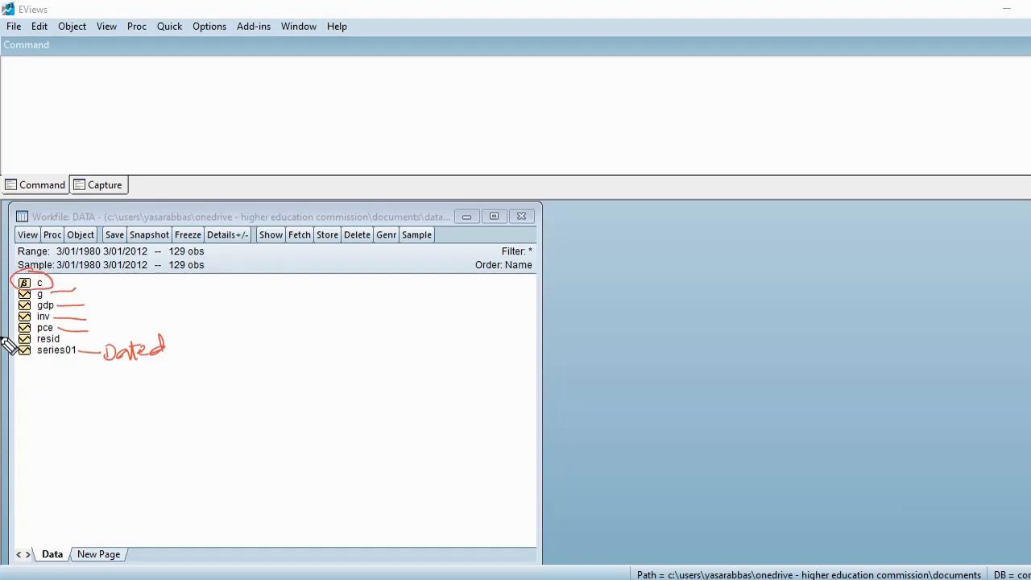
mouse_move(24, 339)
left_mouse_down()
mouse_move(17, 357)
mouse_move(66, 346)
left_mouse_up()
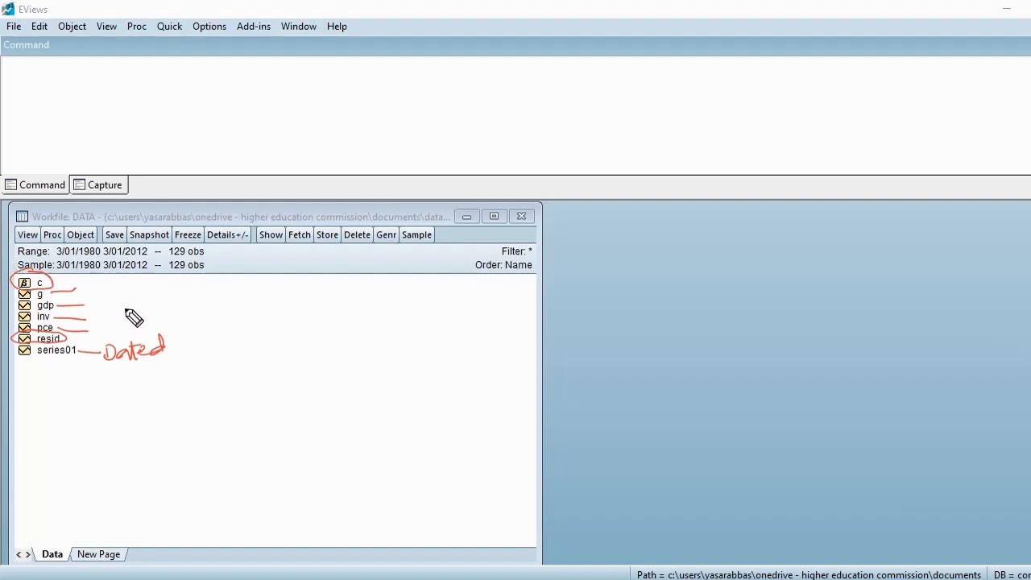
left_click_drag(122, 297, 195, 294)
mouse_move(87, 307)
left_mouse_down()
mouse_move(121, 305)
mouse_move(115, 314)
left_mouse_up()
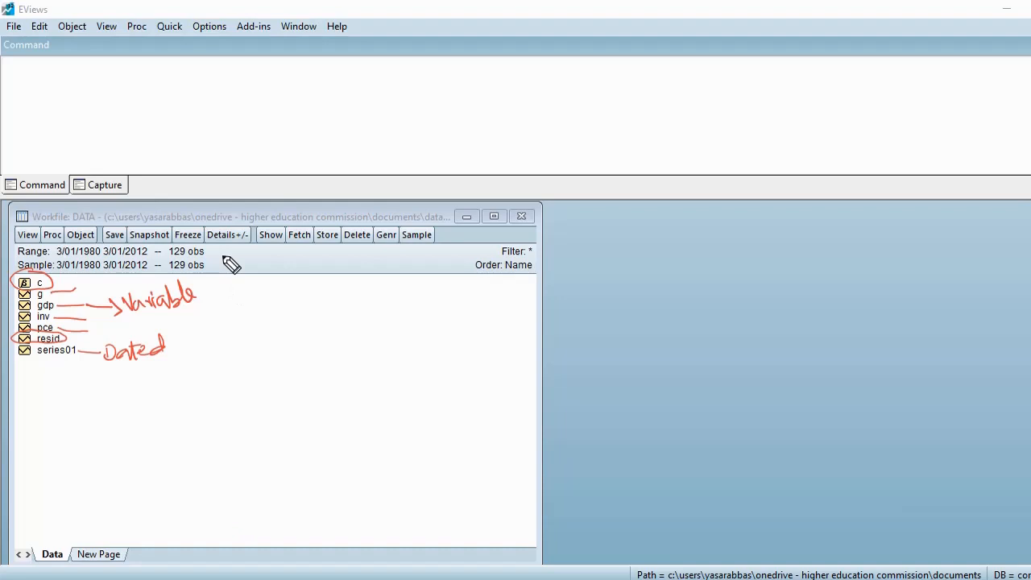
left_click_drag(237, 327, 424, 317)
mouse_move(264, 292)
left_mouse_down()
mouse_move(252, 388)
mouse_move(236, 316)
mouse_move(283, 311)
mouse_move(290, 385)
left_mouse_up()
left_click(253, 315)
mouse_move(312, 307)
left_mouse_down()
mouse_move(308, 318)
mouse_move(328, 307)
mouse_move(338, 322)
mouse_move(336, 308)
left_mouse_up()
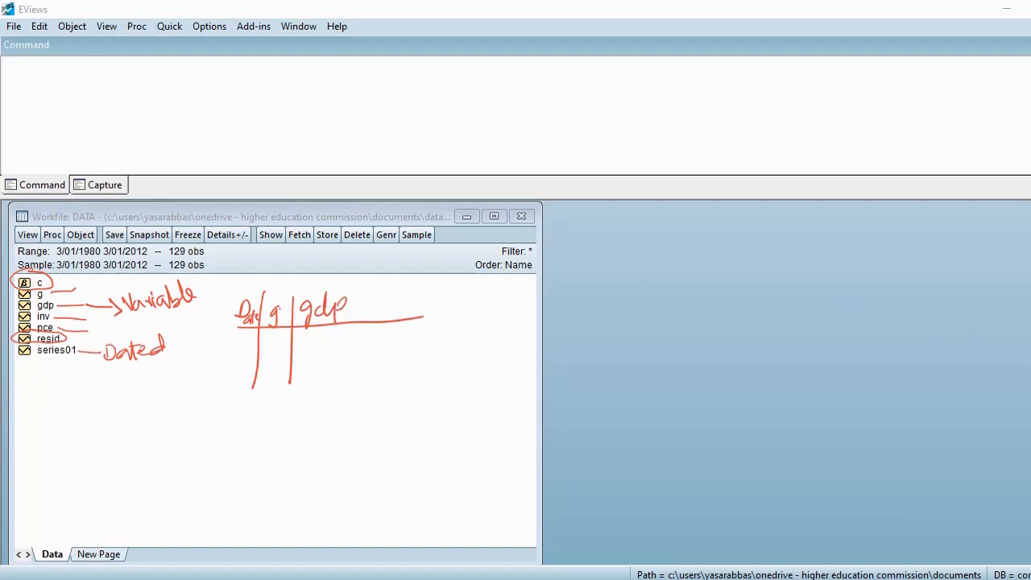
left_click(1030, 363)
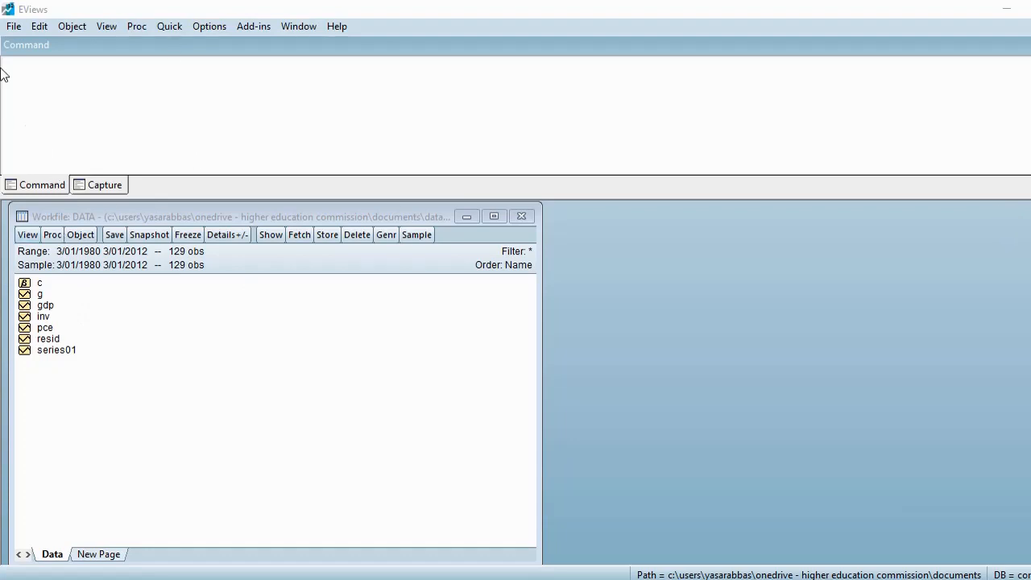
Start importing the Data file from the Basics folder into the open DATA workfile
left_click(14, 29)
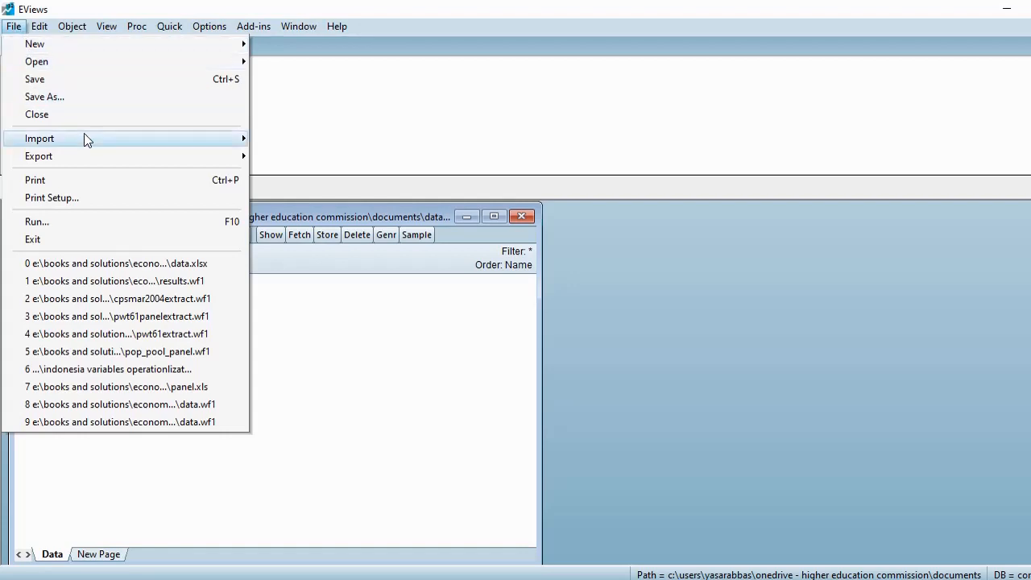
mouse_move(191, 144)
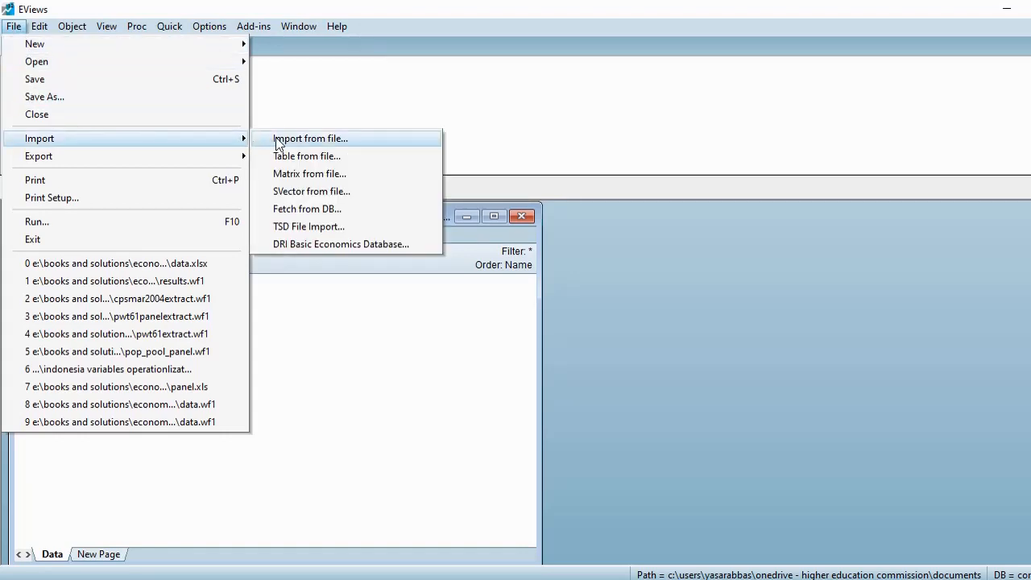
left_click(332, 144)
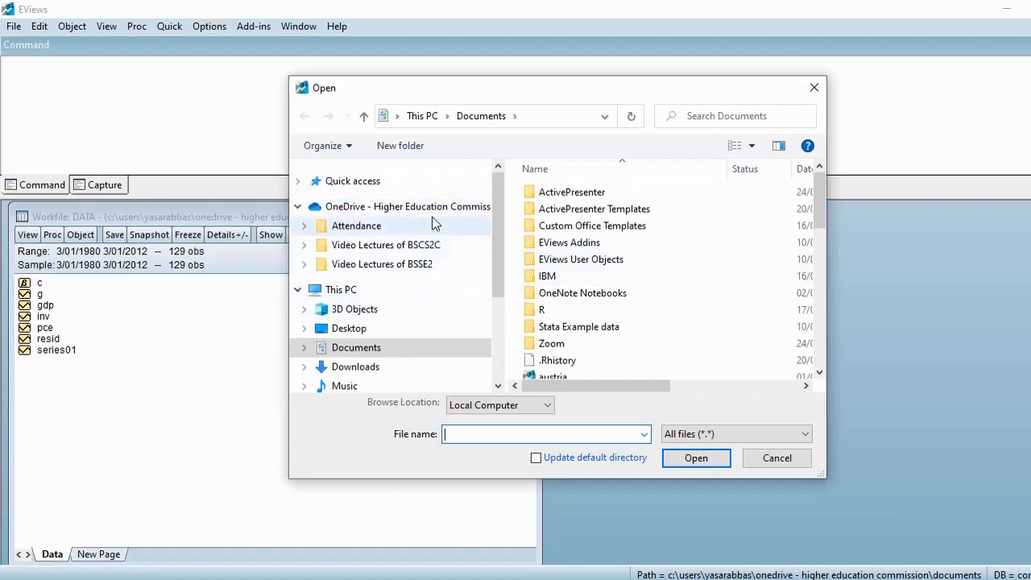
left_click_drag(495, 297, 502, 268)
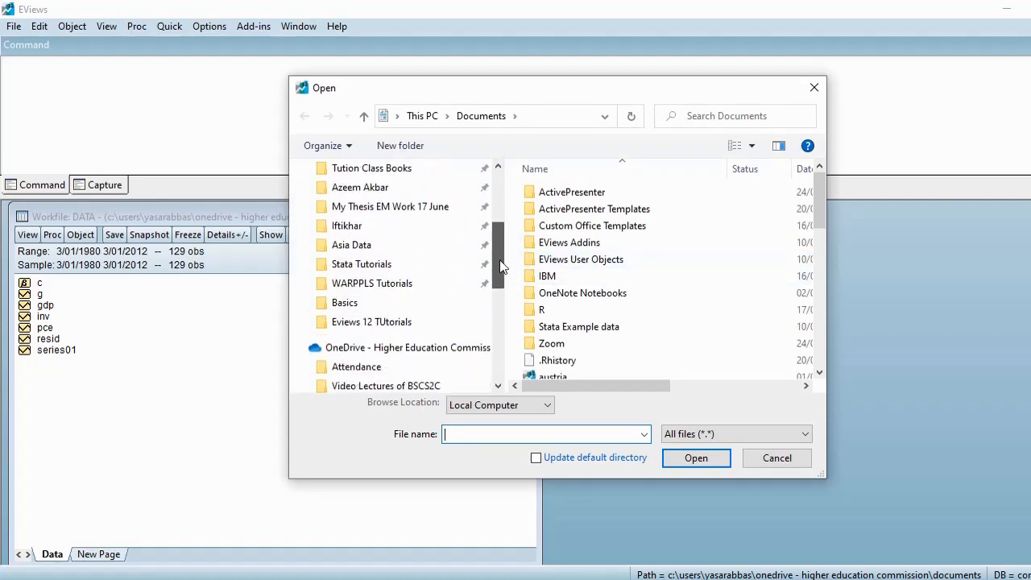
left_click(356, 308)
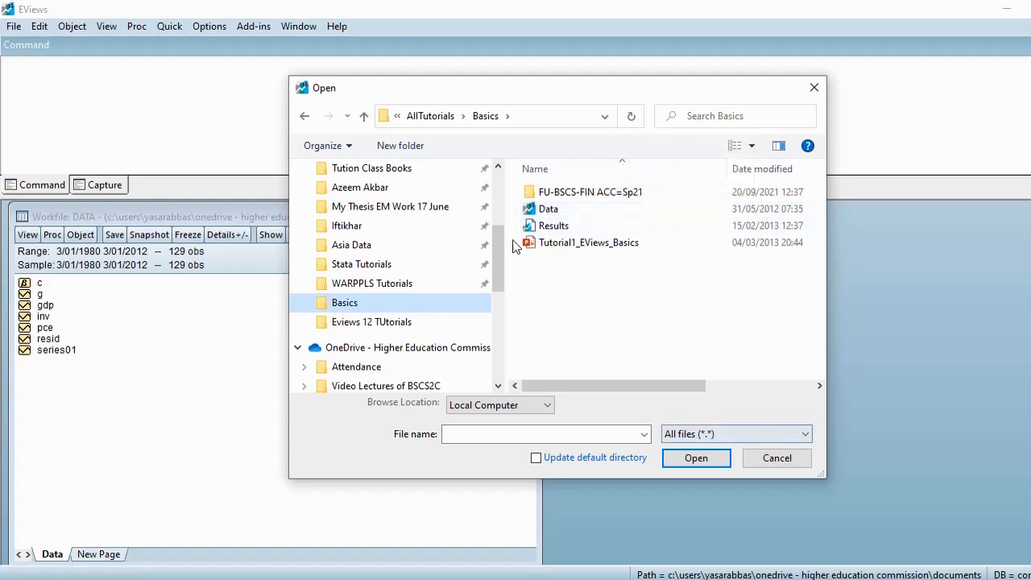
double_click(546, 212)
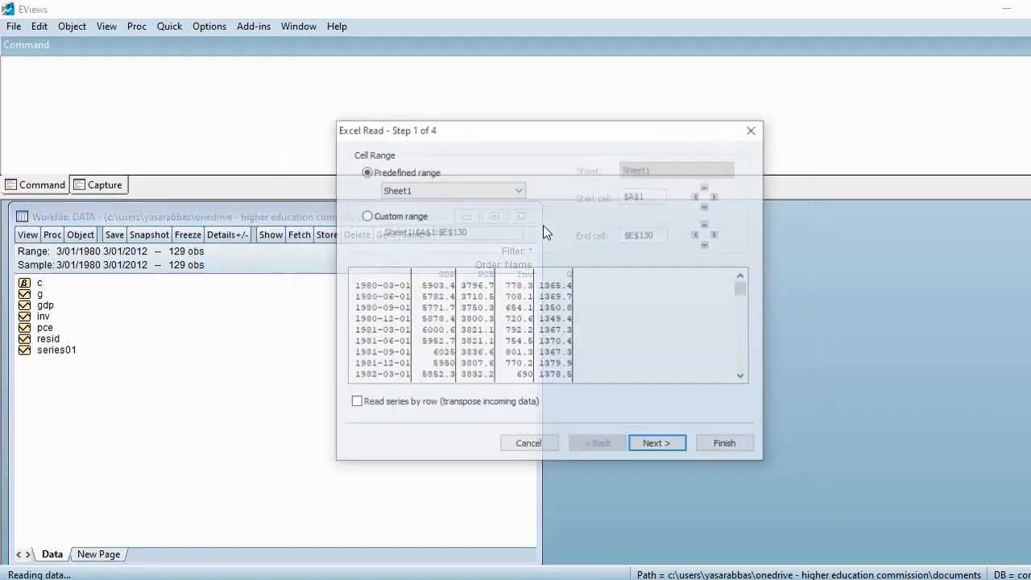
Try to finish the import with default settings and no external link, dismissing the import options for the existing GDP and PCE series
left_click(725, 446)
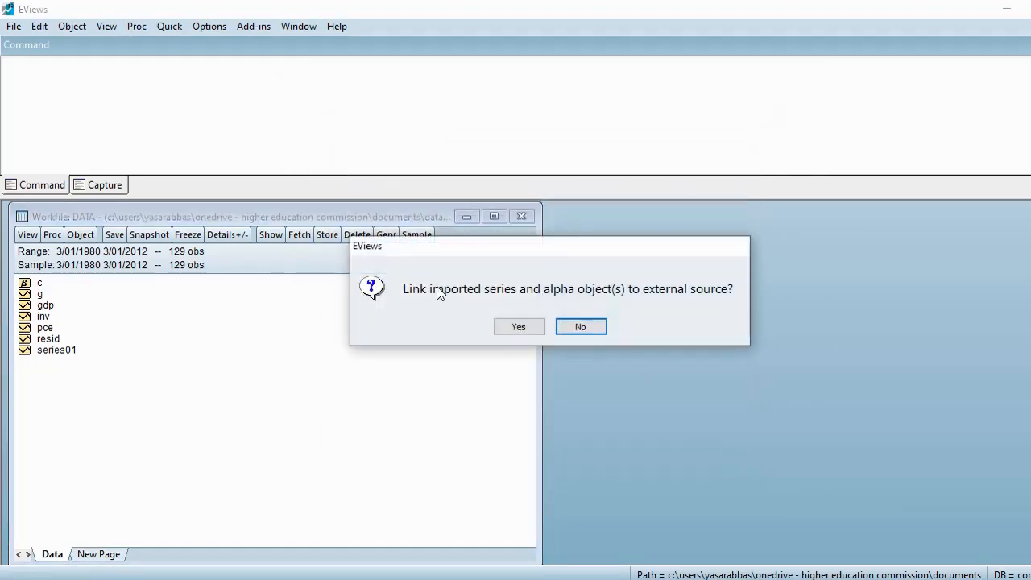
left_click(573, 335)
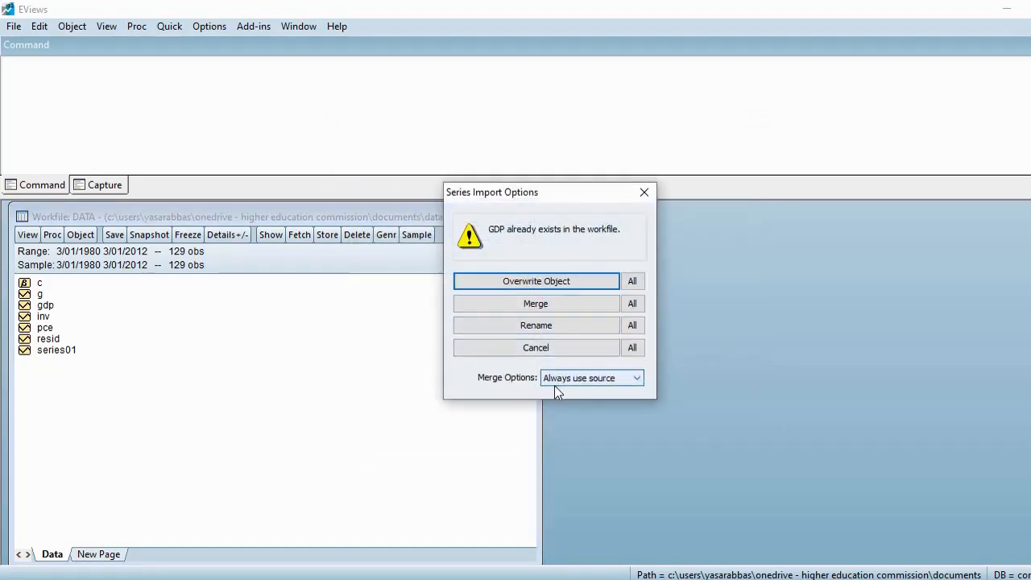
left_click(643, 192)
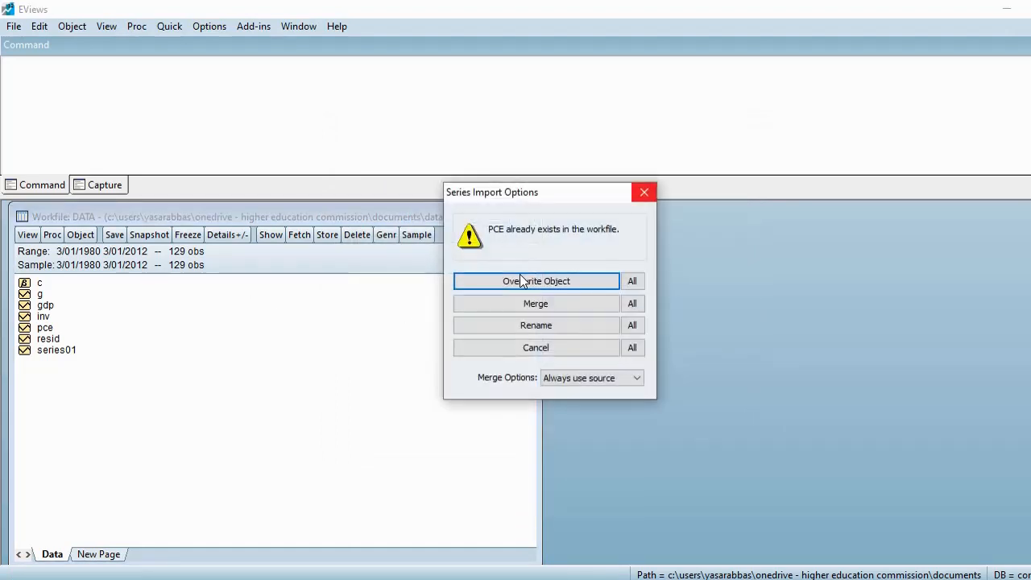
left_click(643, 193)
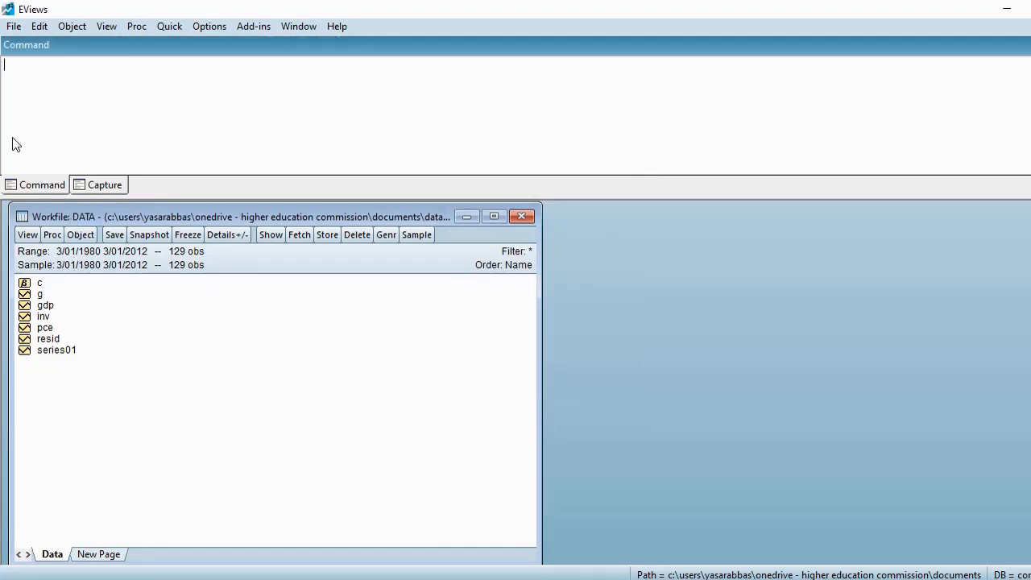
Start importing the Results file from the Basics folder into the open DATA workfile
left_click(12, 27)
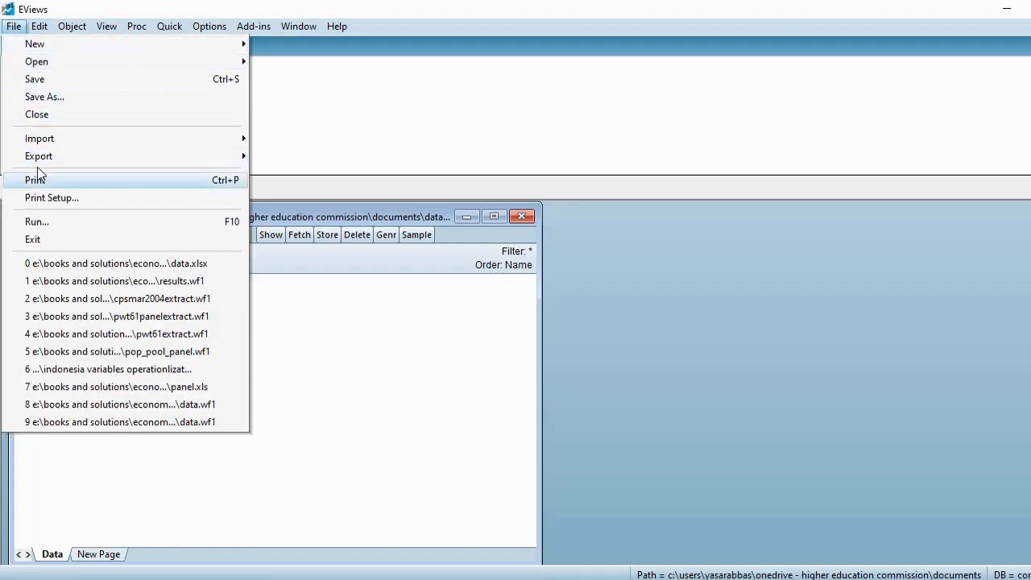
mouse_move(121, 137)
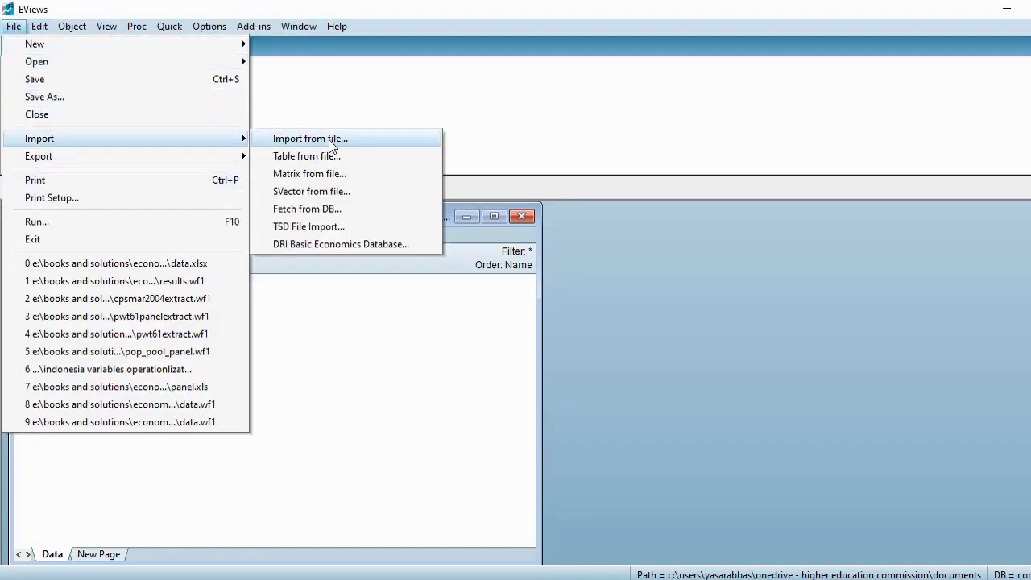
left_click(310, 139)
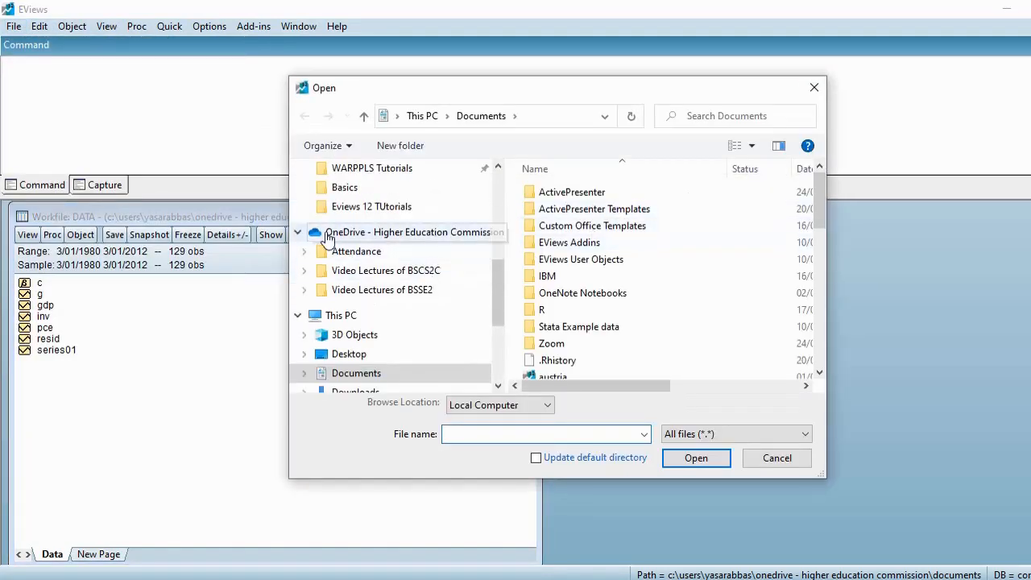
left_click(347, 187)
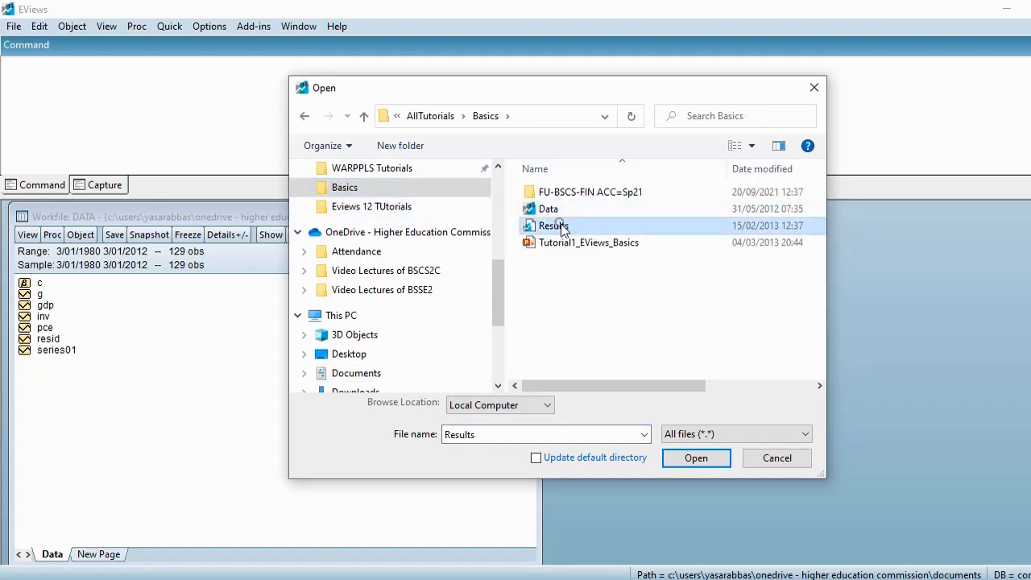
double_click(556, 227)
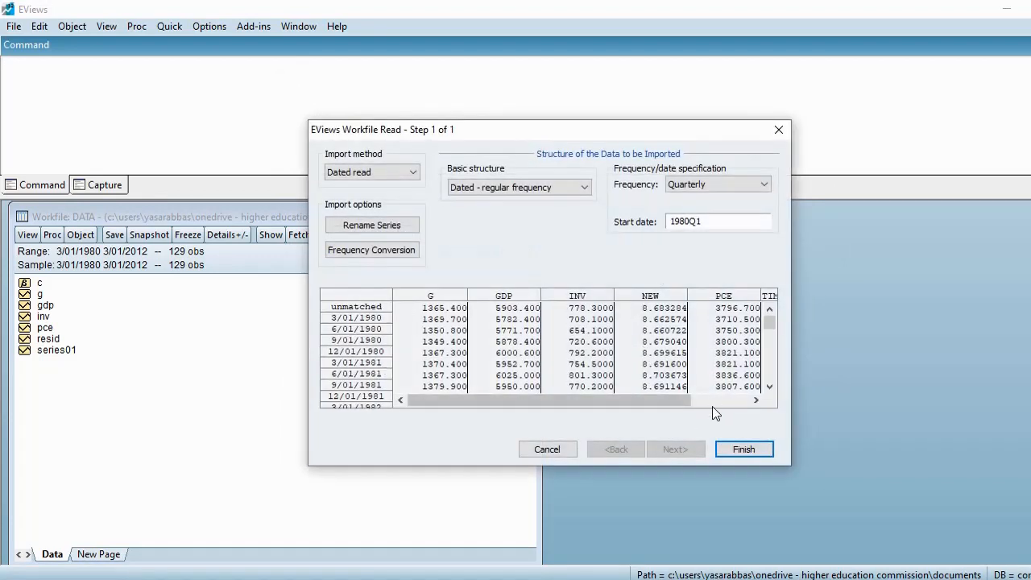
Finish the import with default settings and no external link, resizing the destination workfile and overwriting the series that already exist
left_click(751, 448)
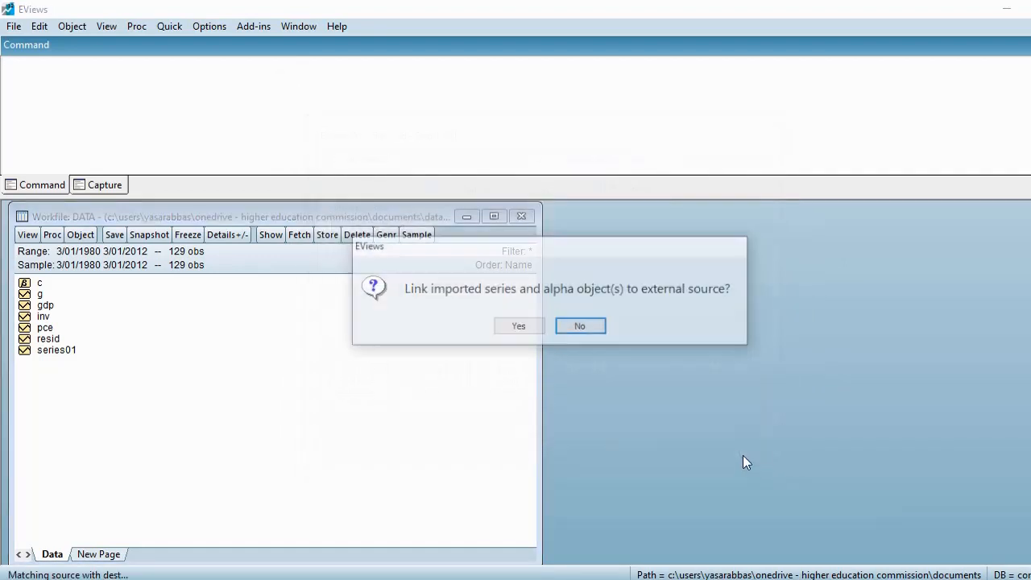
left_click(593, 333)
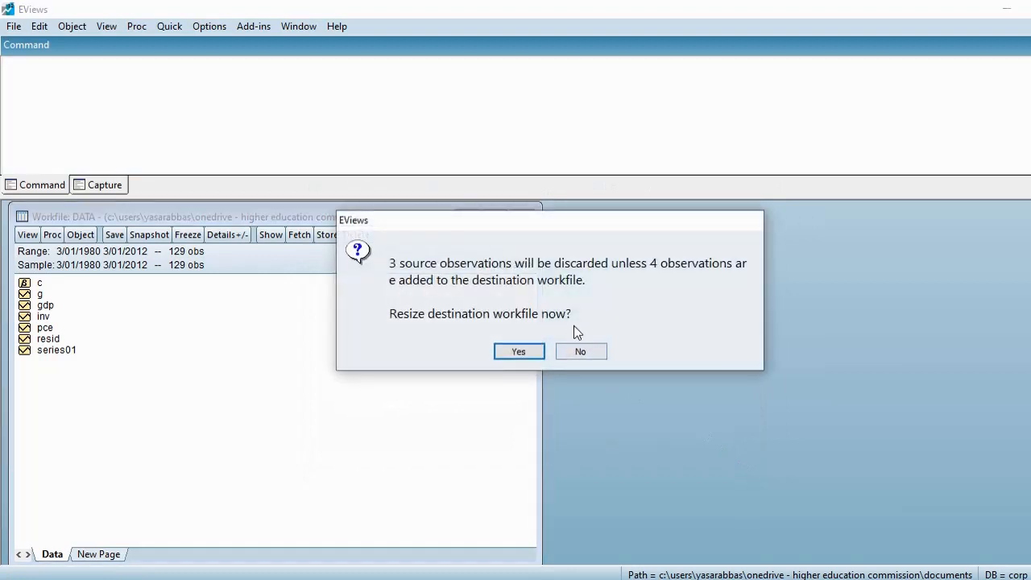
left_click(518, 352)
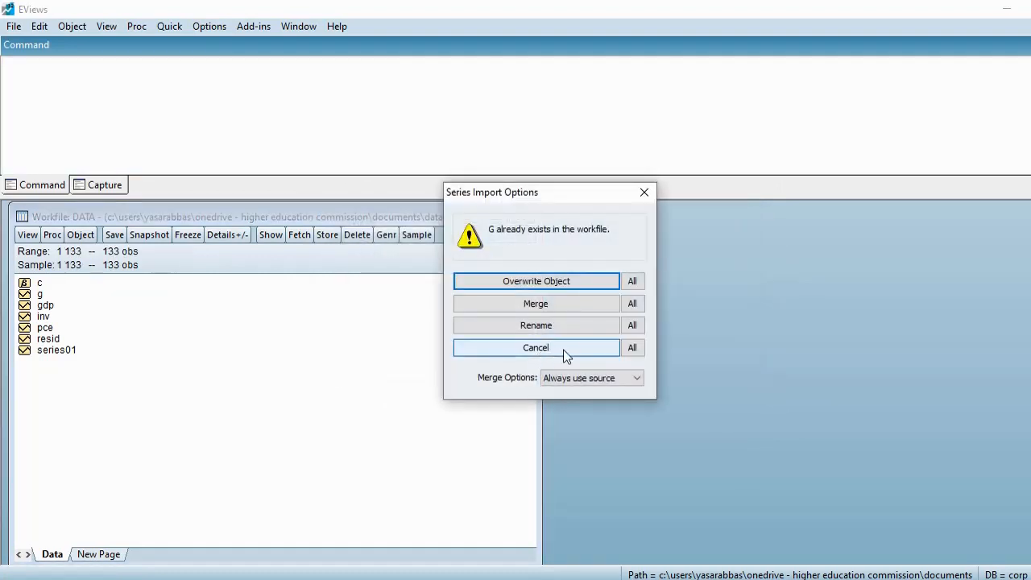
left_click(583, 284)
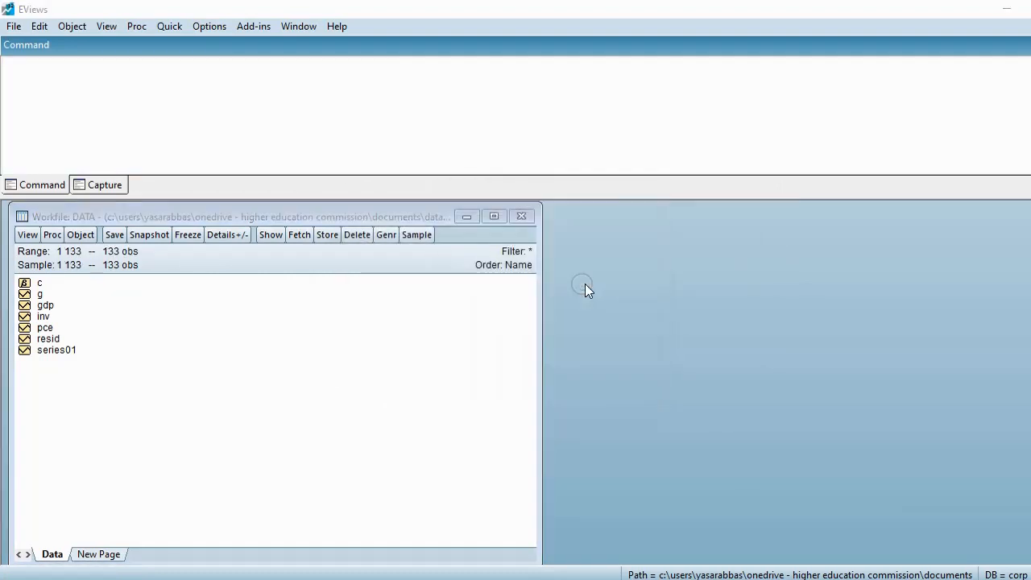
left_click(583, 283)
left_click(583, 284)
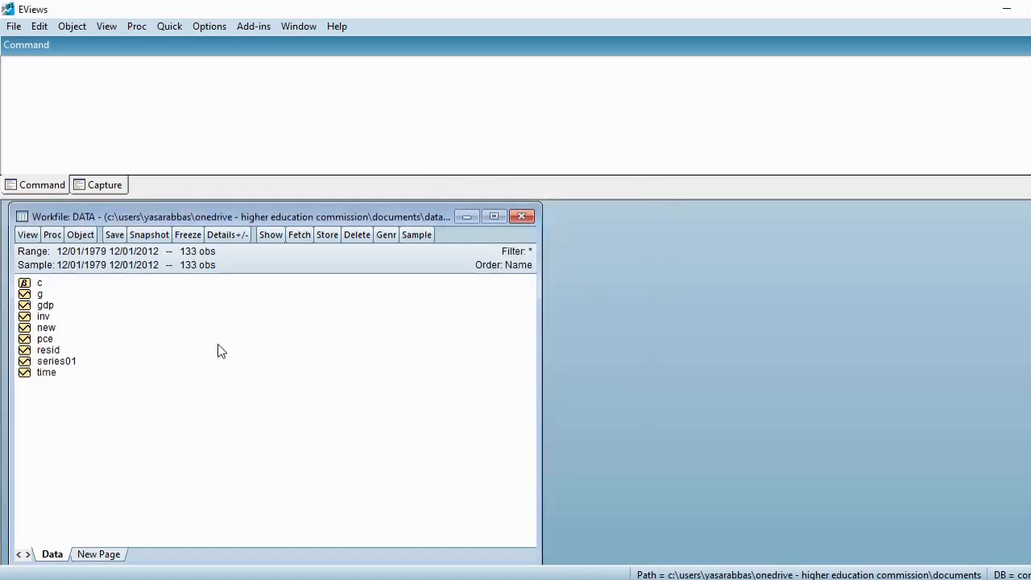
left_click(196, 327)
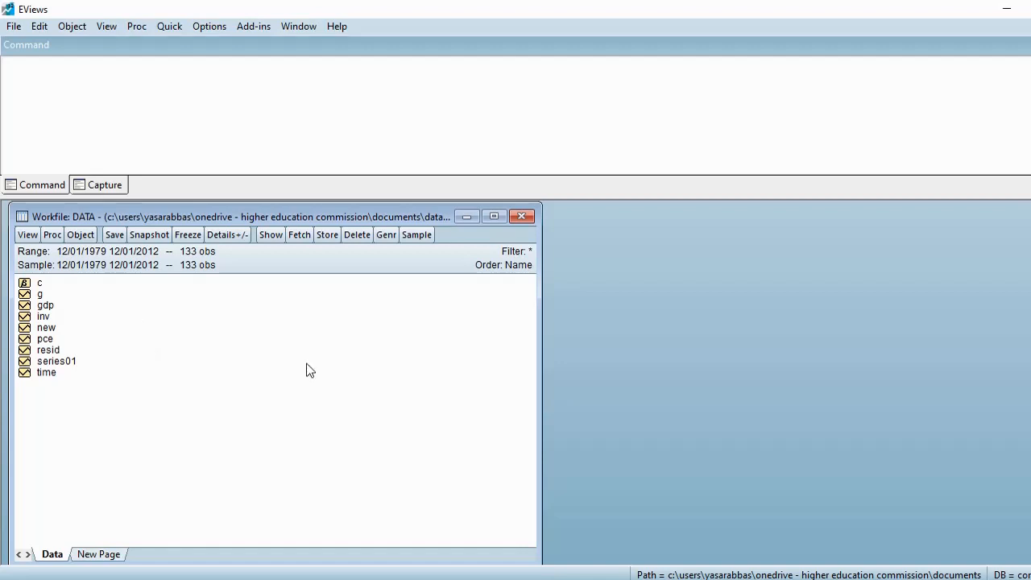
left_click(1011, 238)
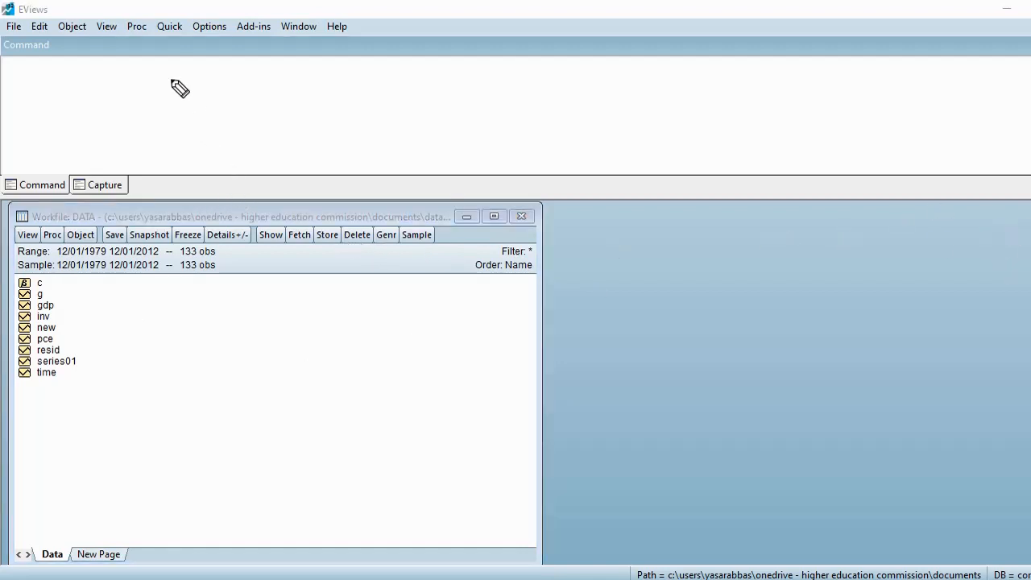
mouse_move(1, 56)
left_mouse_down()
mouse_move(72, 46)
mouse_move(70, 58)
left_mouse_up()
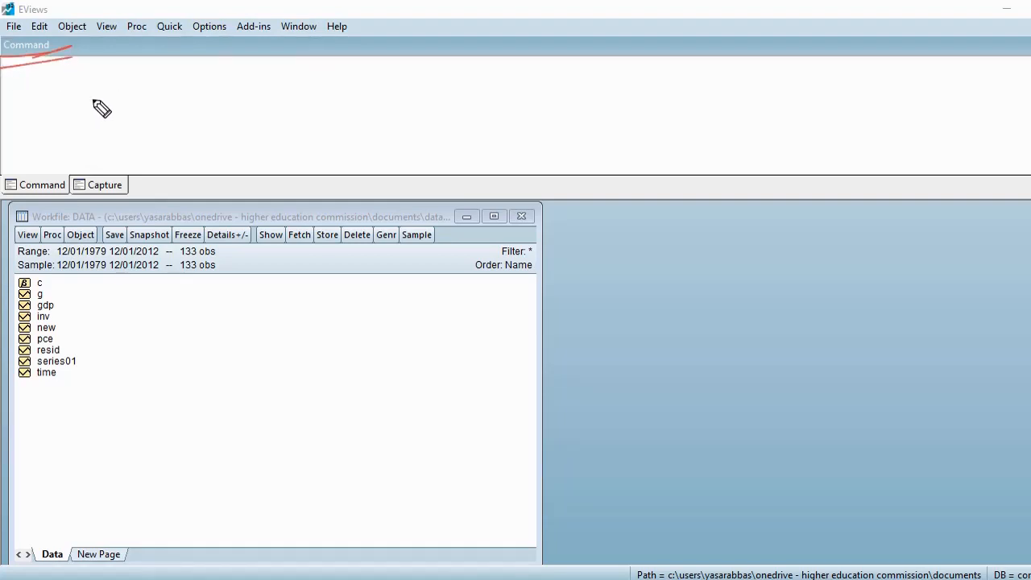
mouse_move(99, 102)
left_mouse_down()
mouse_move(110, 115)
mouse_move(201, 85)
mouse_move(195, 98)
left_mouse_up()
left_click_drag(113, 131, 216, 106)
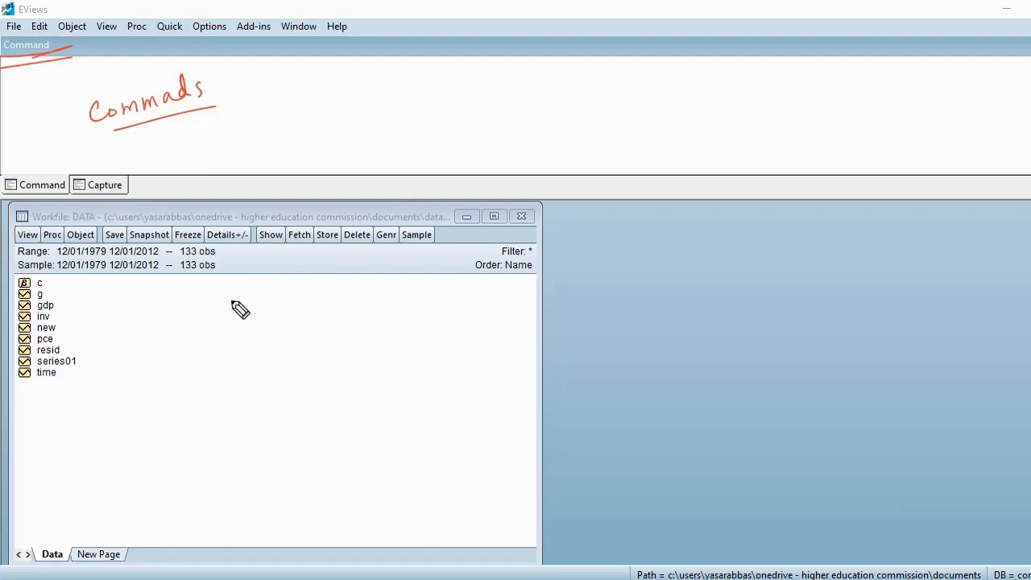
left_click_drag(226, 336, 228, 334)
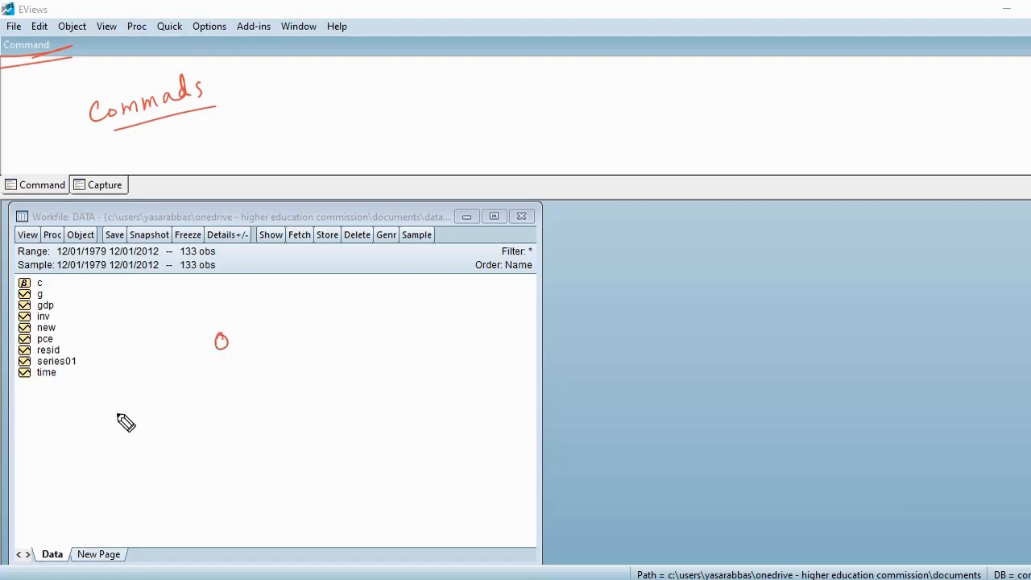
mouse_move(229, 334)
left_mouse_down()
mouse_move(218, 348)
mouse_move(343, 326)
mouse_move(352, 310)
left_mouse_up()
mouse_move(276, 363)
left_mouse_down()
mouse_move(315, 357)
mouse_move(346, 334)
mouse_move(355, 348)
mouse_move(400, 322)
left_mouse_up()
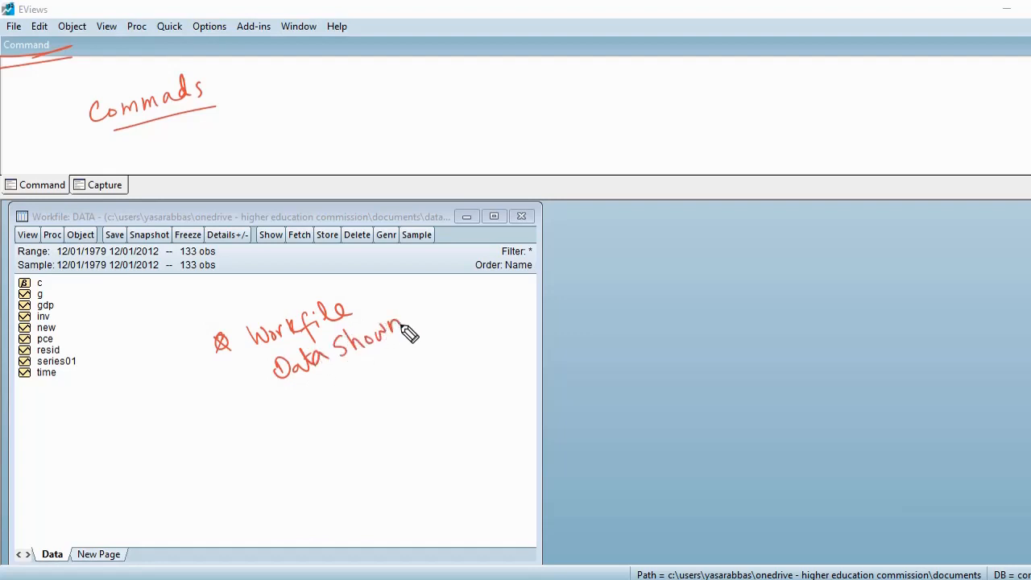
mouse_move(621, 315)
left_mouse_down()
mouse_move(673, 303)
mouse_move(684, 314)
left_mouse_up()
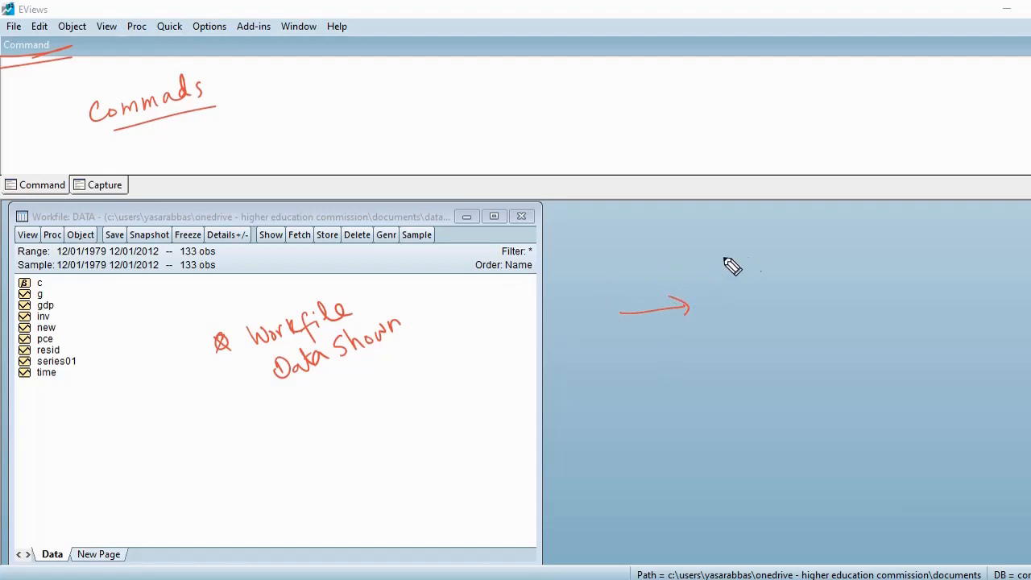
left_click_drag(704, 285, 726, 276)
mouse_move(747, 282)
left_mouse_down()
mouse_move(771, 287)
mouse_move(798, 259)
left_mouse_up()
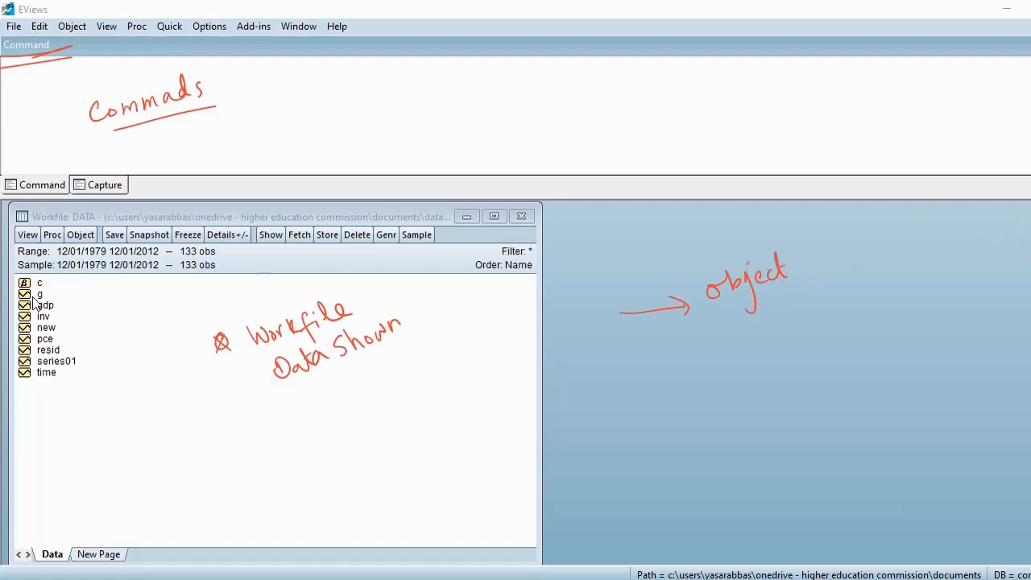
Open the gdp series and arrange its window beside the DATA workfile window, narrowing both windows to fit
left_click(36, 306)
double_click(42, 306)
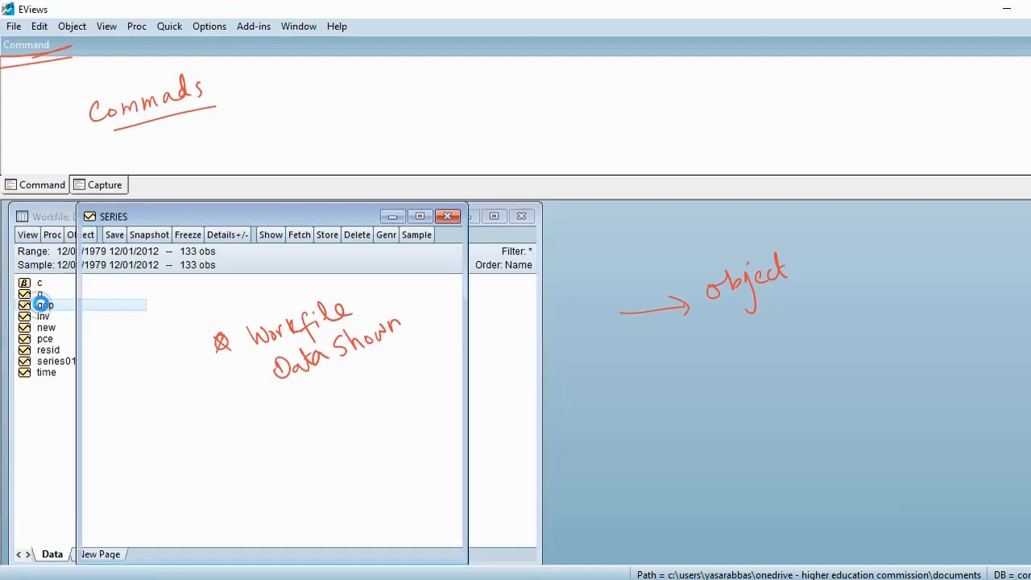
left_click_drag(264, 212, 747, 217)
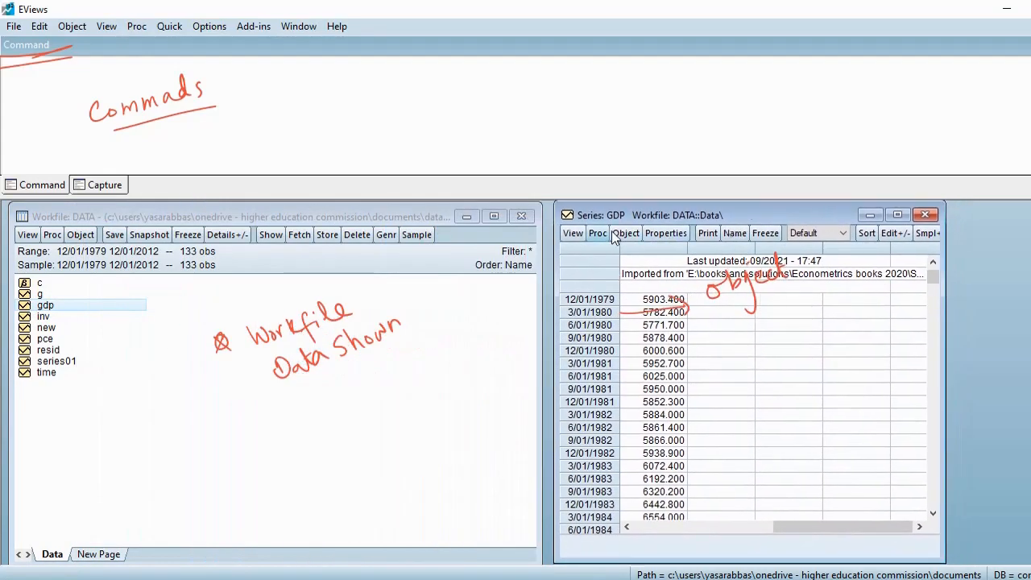
left_click_drag(537, 351, 372, 367)
left_click_drag(554, 330, 415, 352)
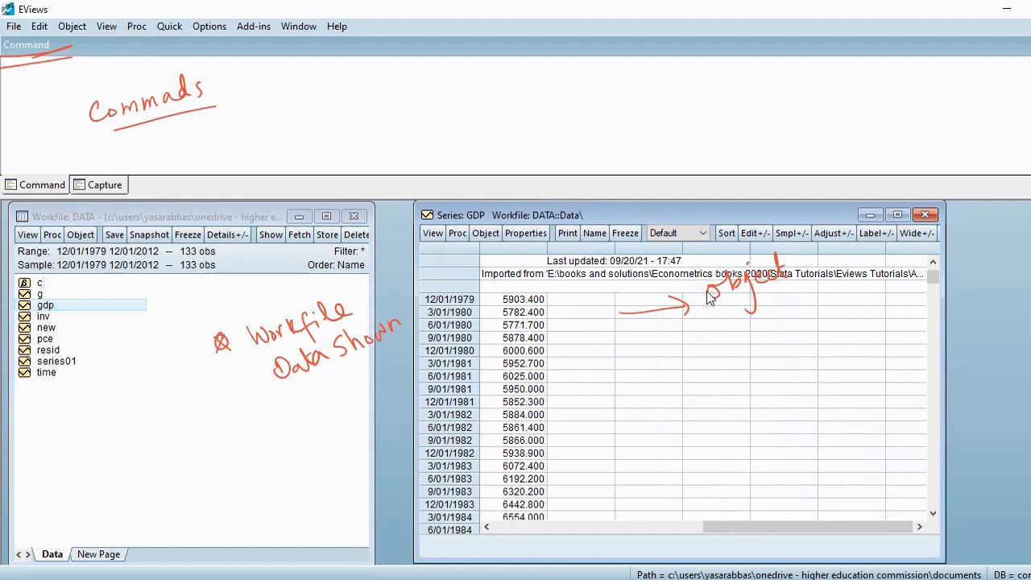
left_click_drag(944, 322, 908, 320)
left_click_drag(646, 209, 615, 213)
left_click_drag(869, 330, 730, 344)
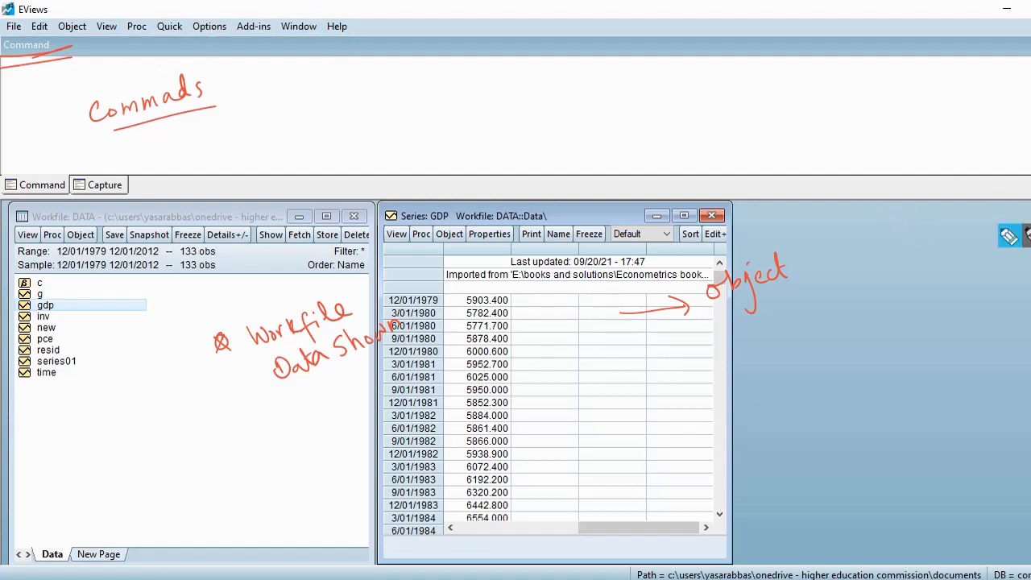
left_click(1009, 240)
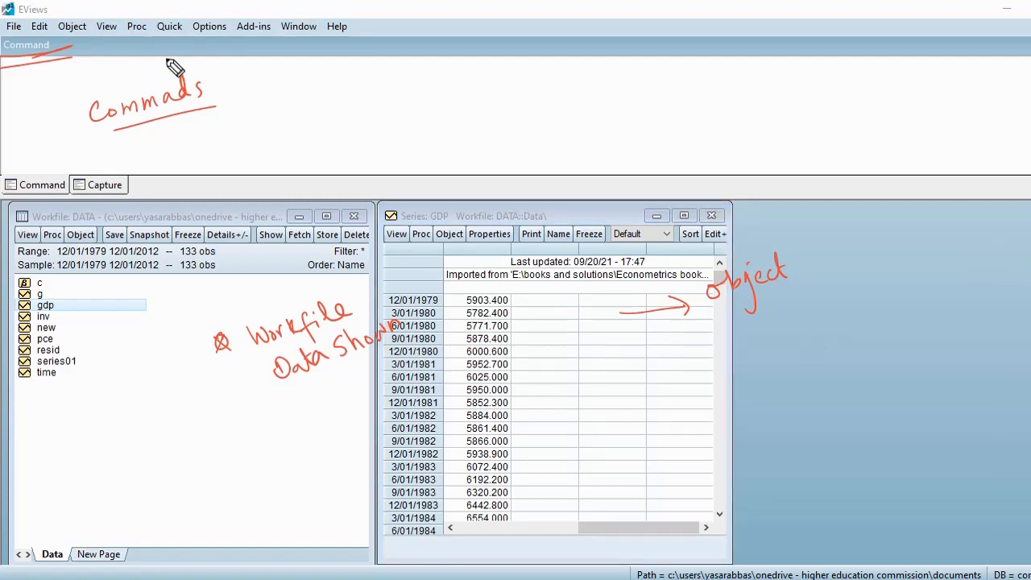
mouse_move(78, 41)
left_mouse_down()
mouse_move(274, 47)
mouse_move(356, 30)
mouse_move(446, 34)
left_mouse_up()
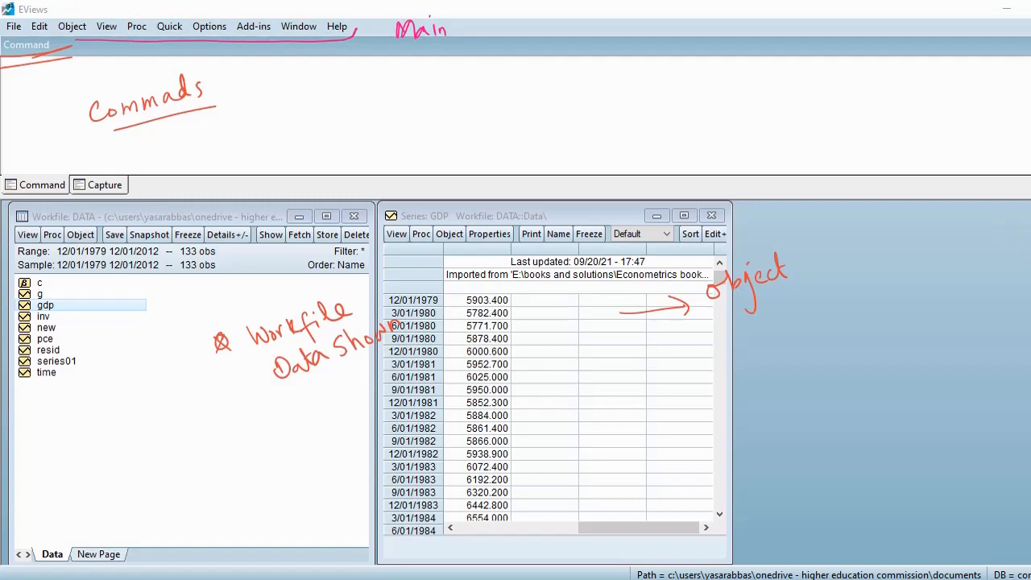
left_click(103, 26)
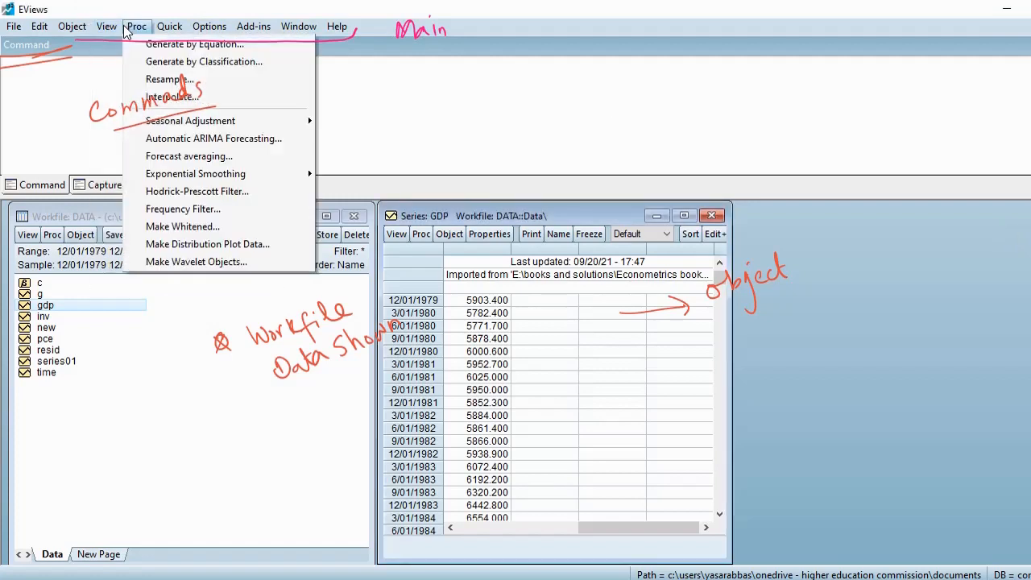
left_click(180, 26)
left_click(207, 29)
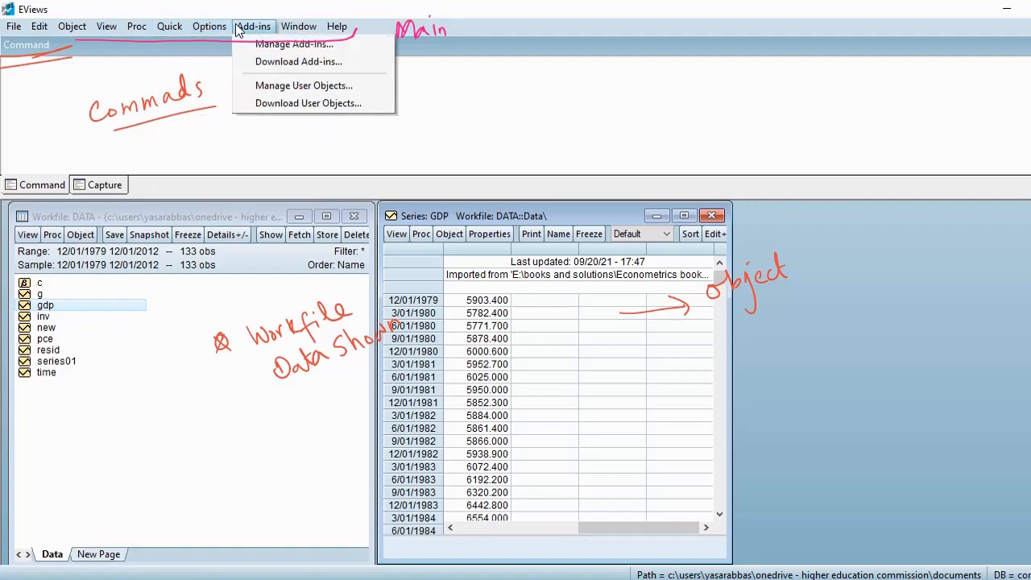
mouse_move(338, 28)
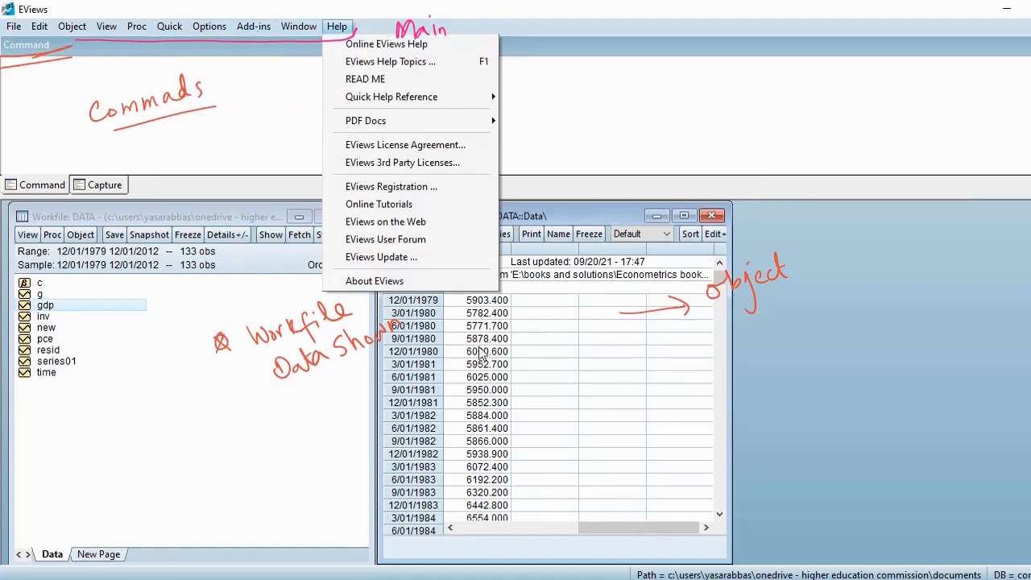
left_click(740, 490)
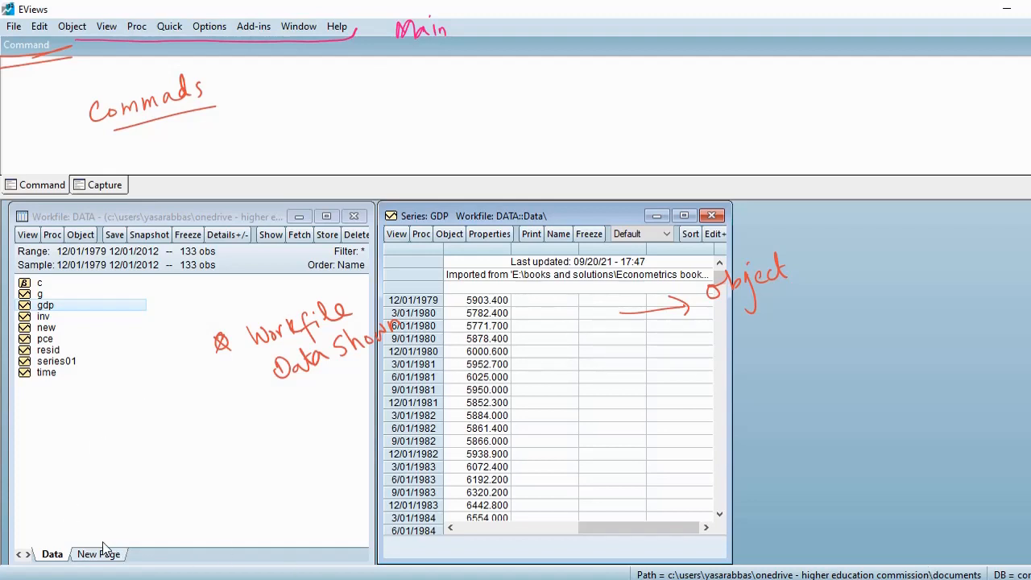
Check the options for adding a new page to the DATA workfile and select the objects from g through time
left_click(133, 439)
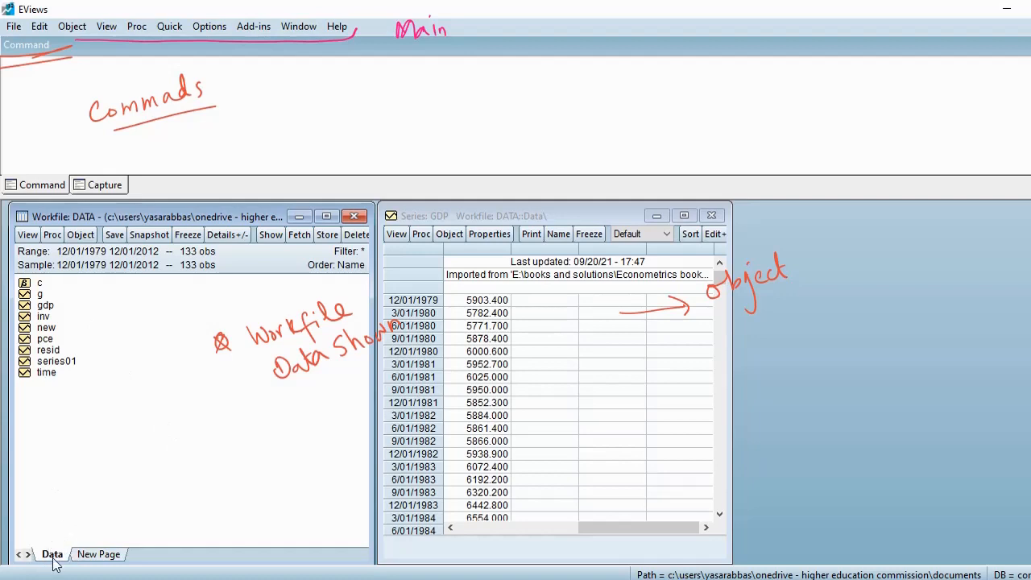
left_click(118, 562)
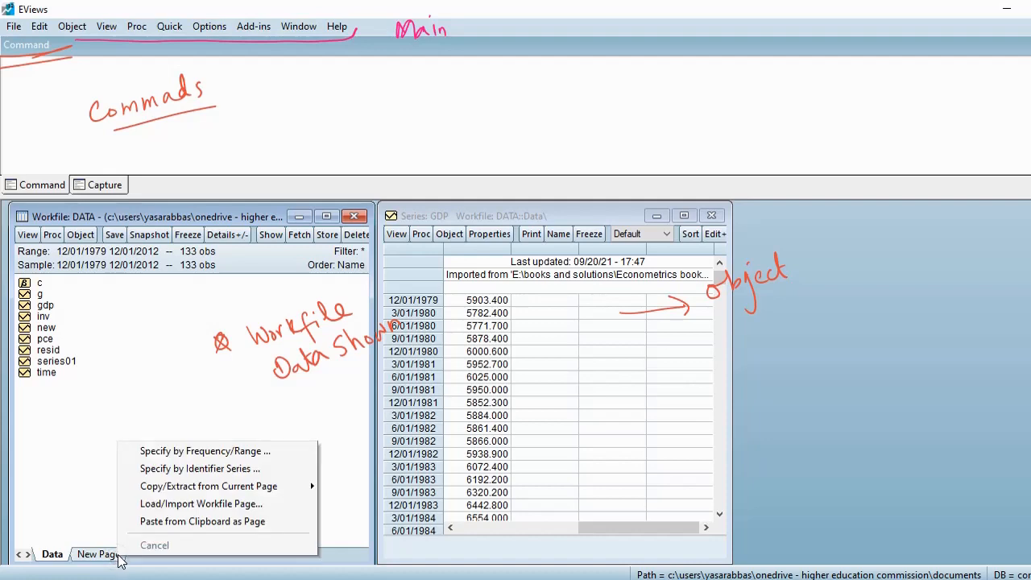
left_click(91, 487)
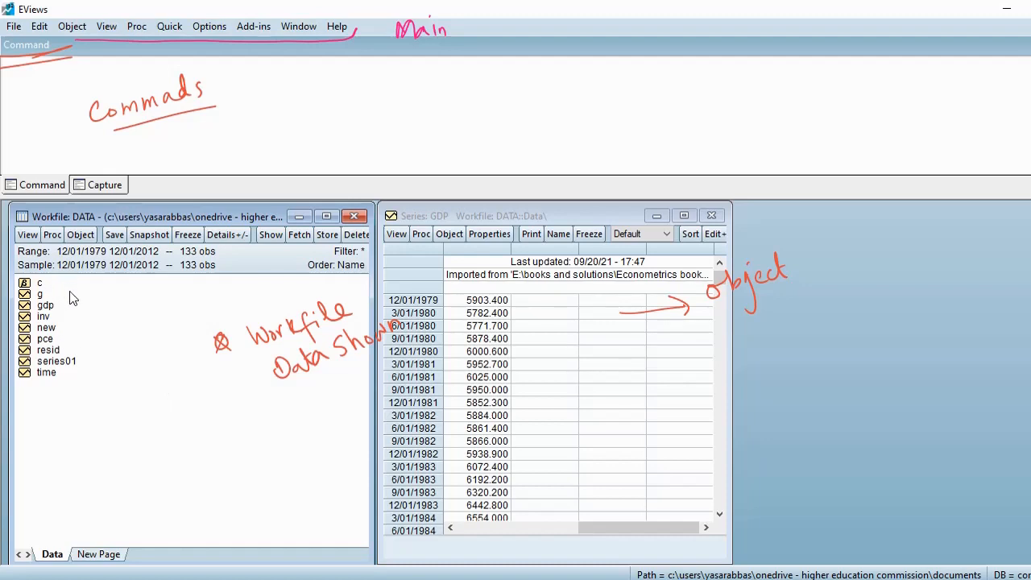
left_click_drag(83, 305, 99, 389)
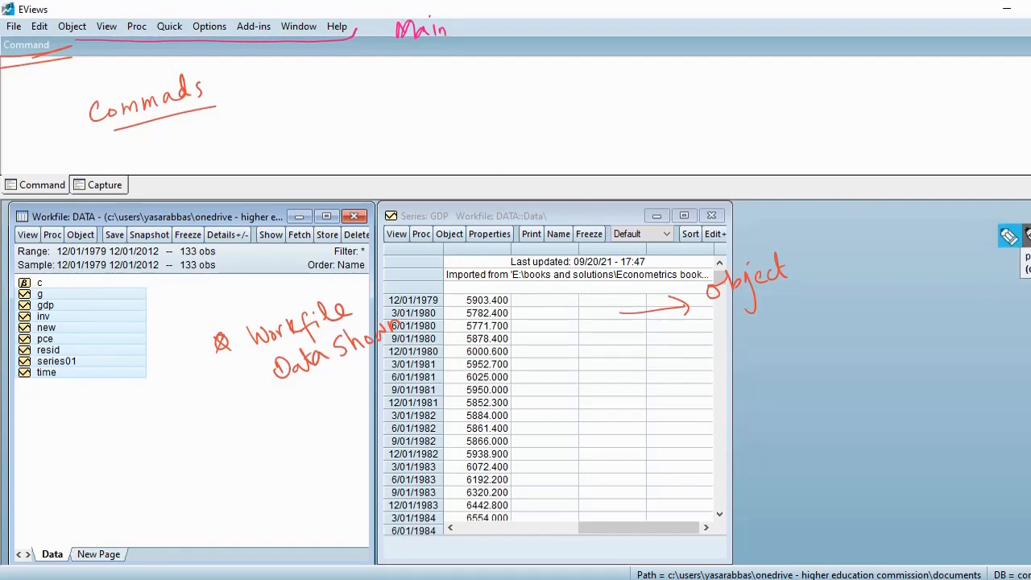
left_click(1028, 236)
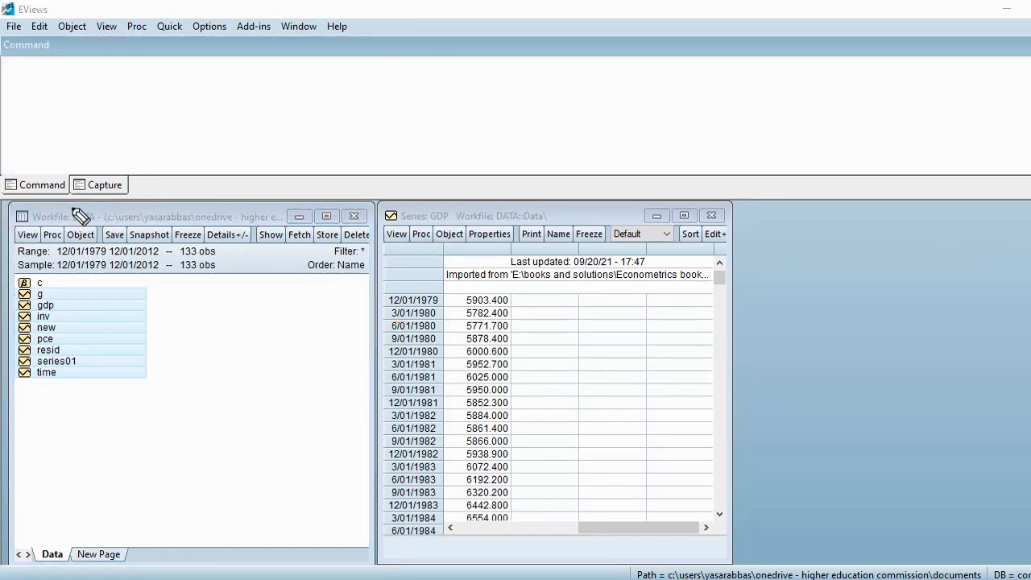
mouse_move(46, 216)
left_mouse_down()
mouse_move(20, 251)
mouse_move(346, 248)
mouse_move(372, 228)
mouse_move(31, 216)
left_mouse_up()
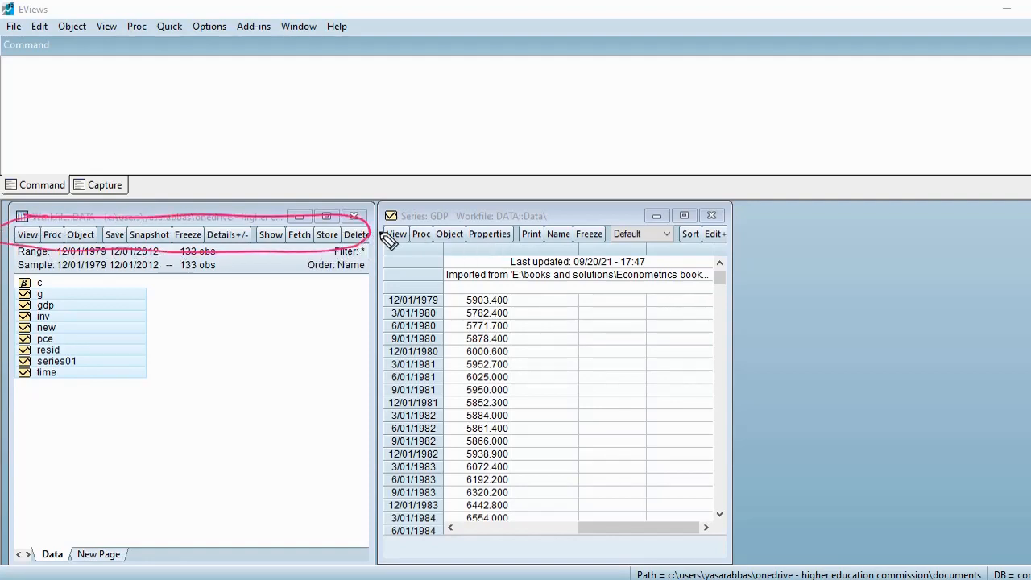
mouse_move(451, 213)
left_mouse_down()
mouse_move(391, 213)
mouse_move(464, 258)
mouse_move(704, 268)
mouse_move(665, 212)
mouse_move(403, 205)
left_mouse_up()
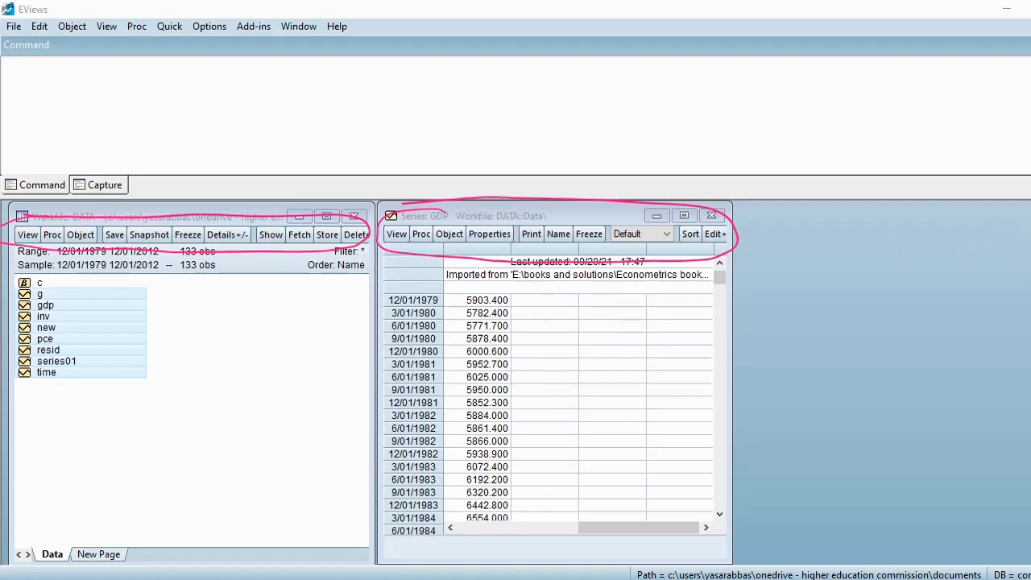
Select all objects from c through time in the DATA workfile and clear the selection with Deselect All
left_click(1029, 372)
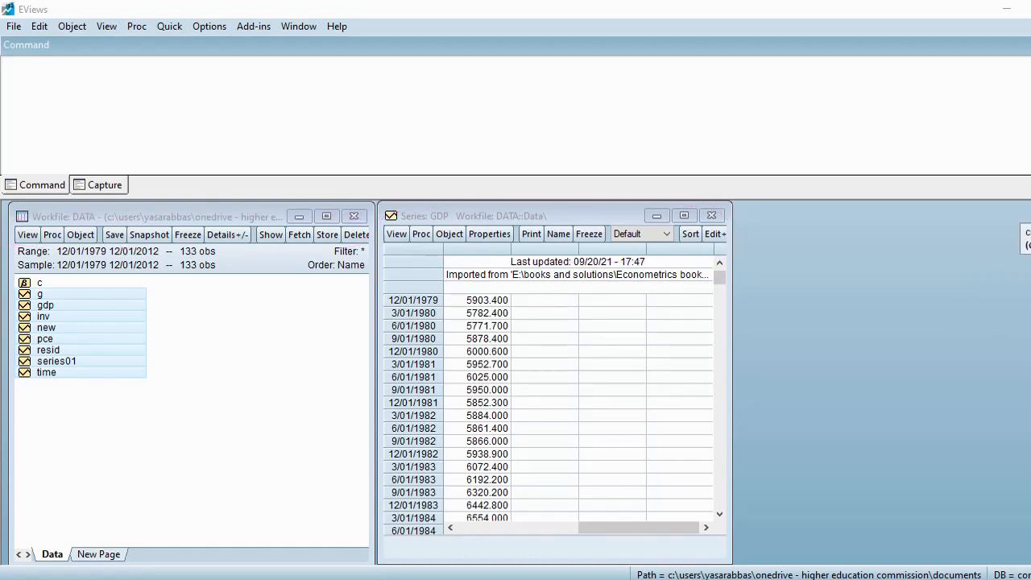
left_click(80, 216)
left_click(28, 236)
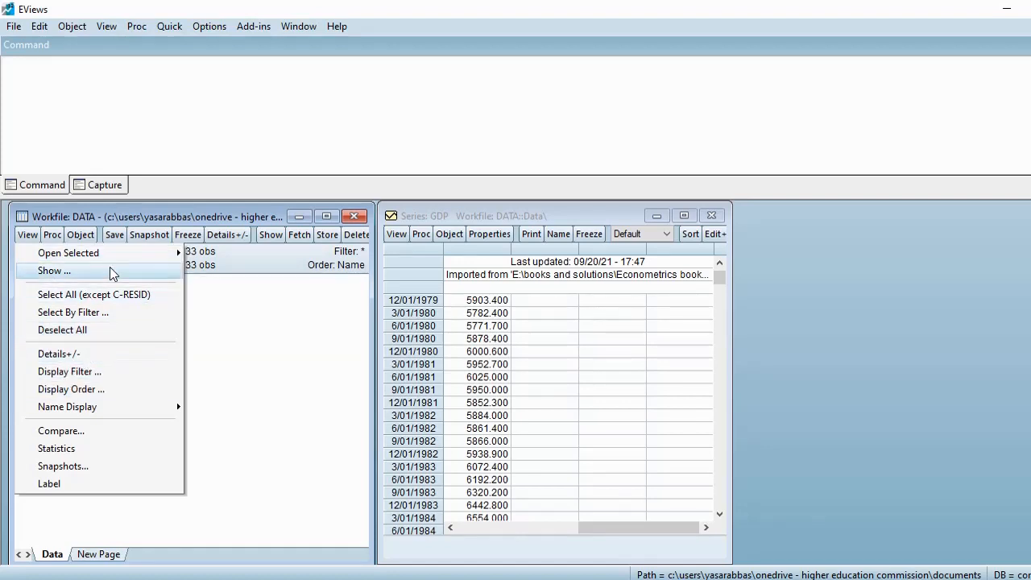
left_click(225, 328)
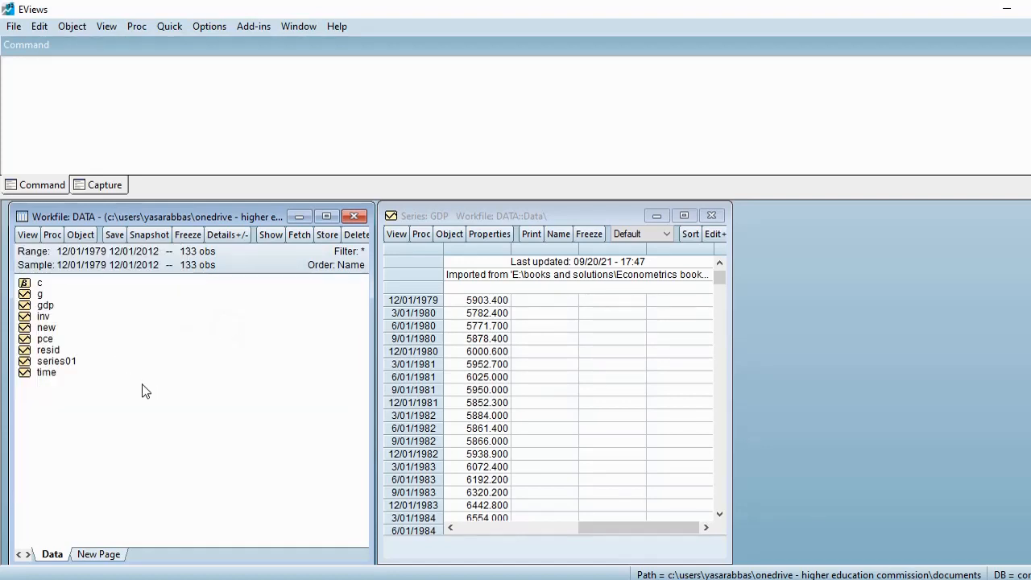
left_click_drag(39, 297, 85, 377)
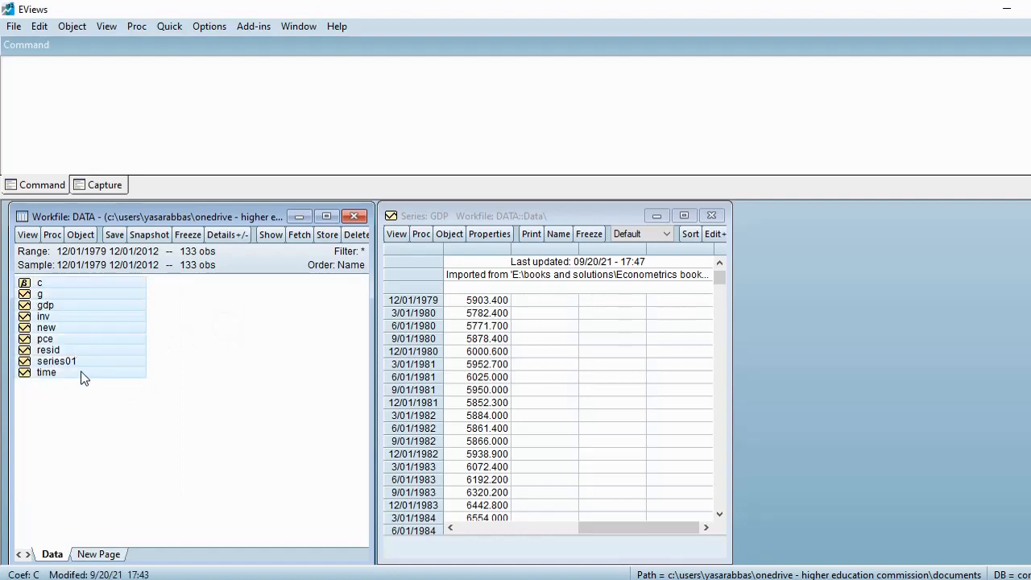
left_click(27, 234)
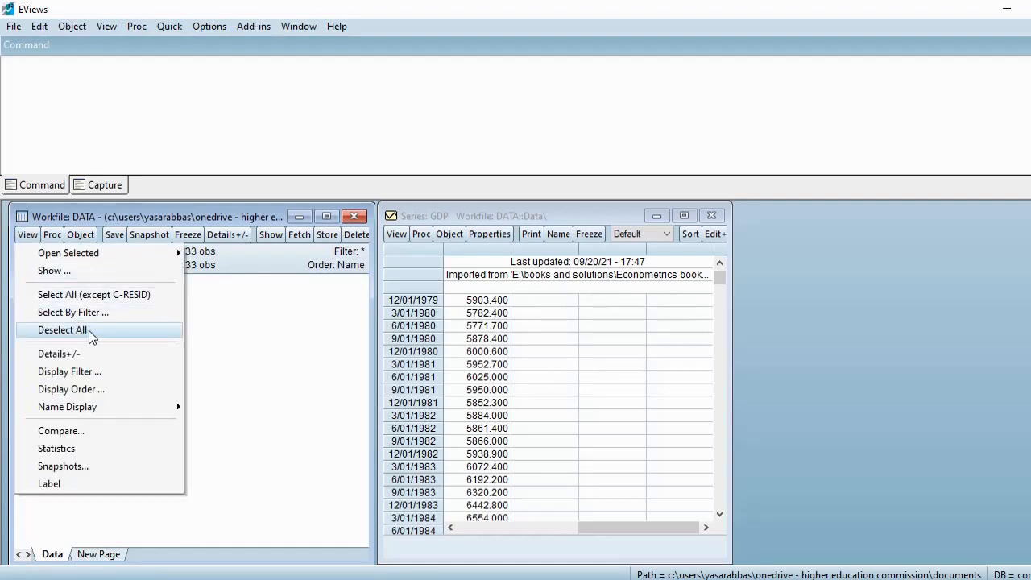
left_click(87, 331)
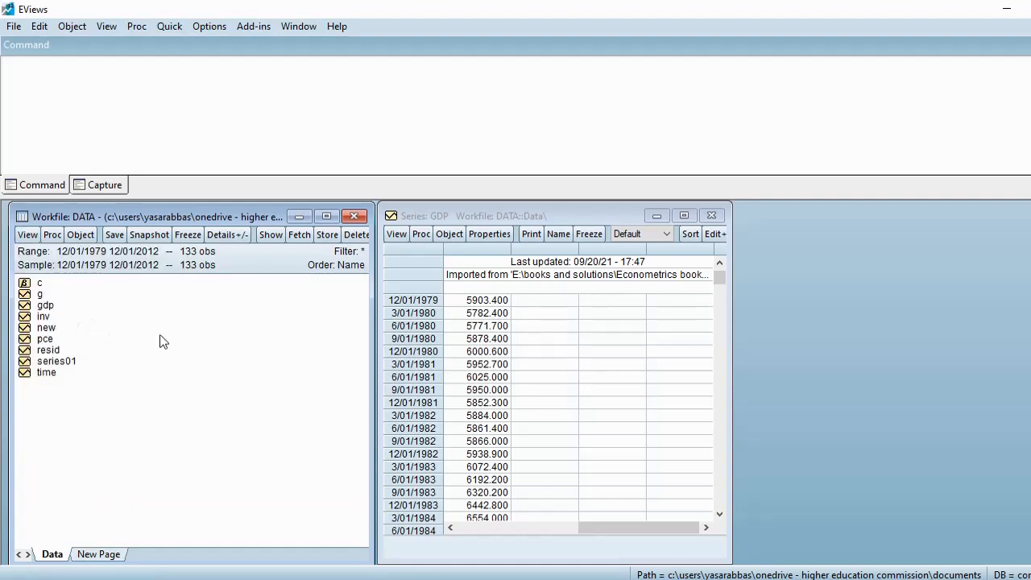
Show the object details in the DATA workfile, then review its procedures, object commands and the types offered for a new object
left_click(57, 235)
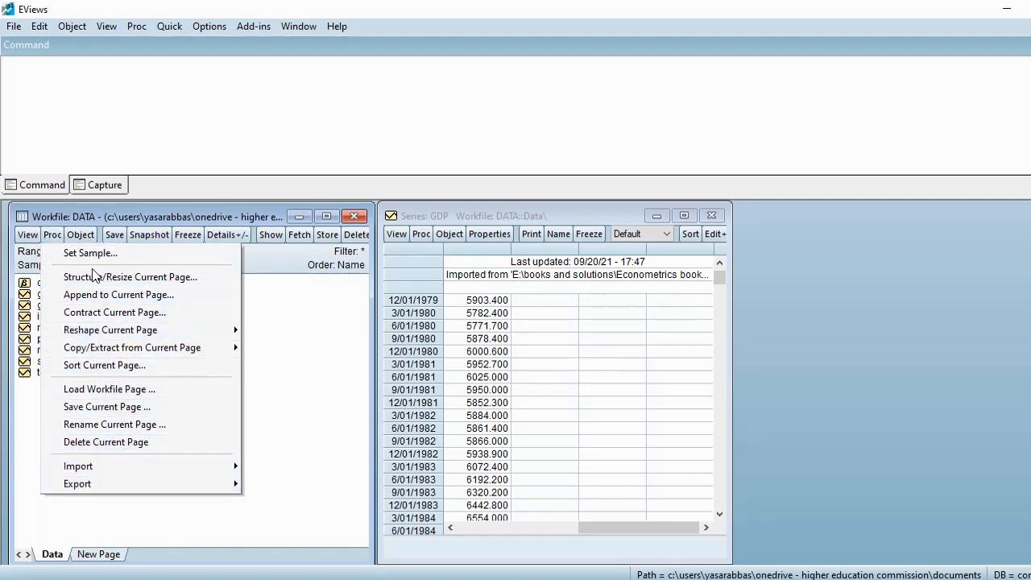
left_click(92, 234)
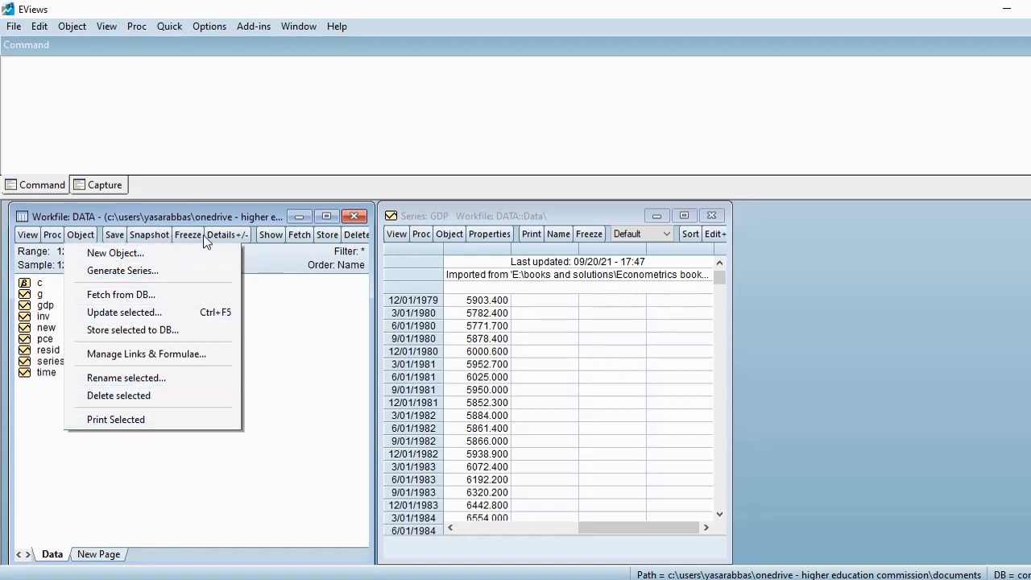
left_click(241, 234)
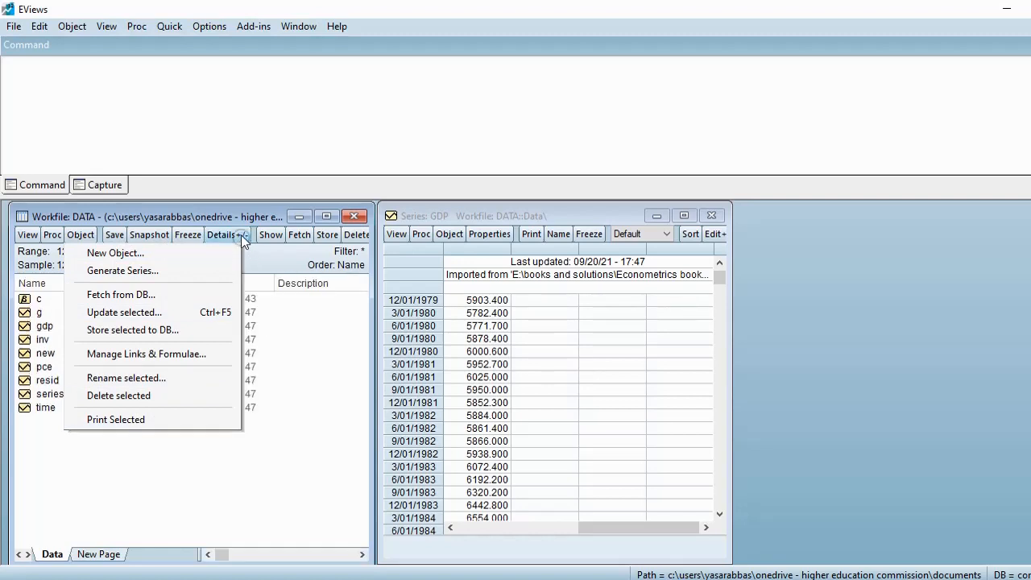
left_click(194, 257)
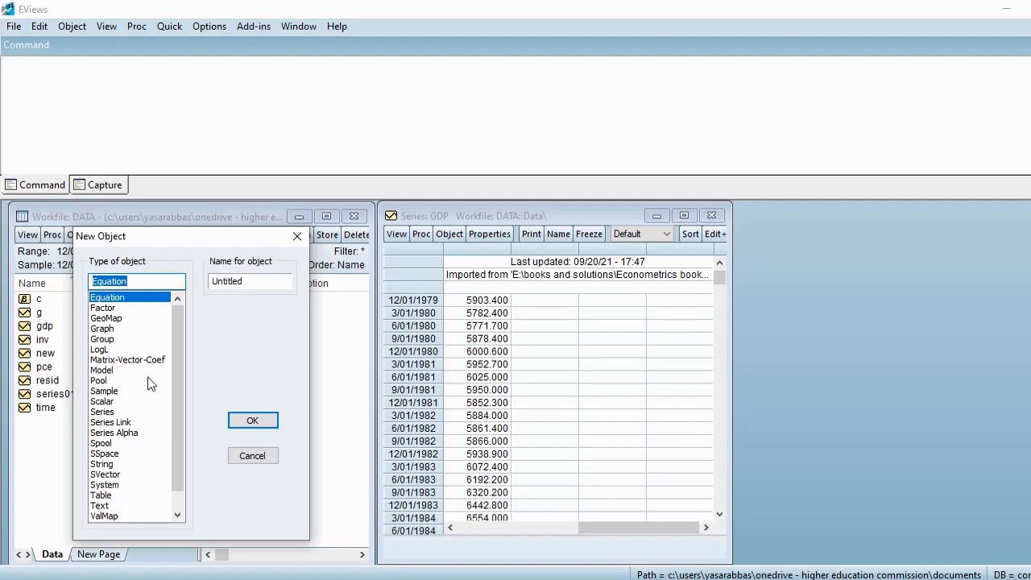
left_click_drag(179, 342, 179, 447)
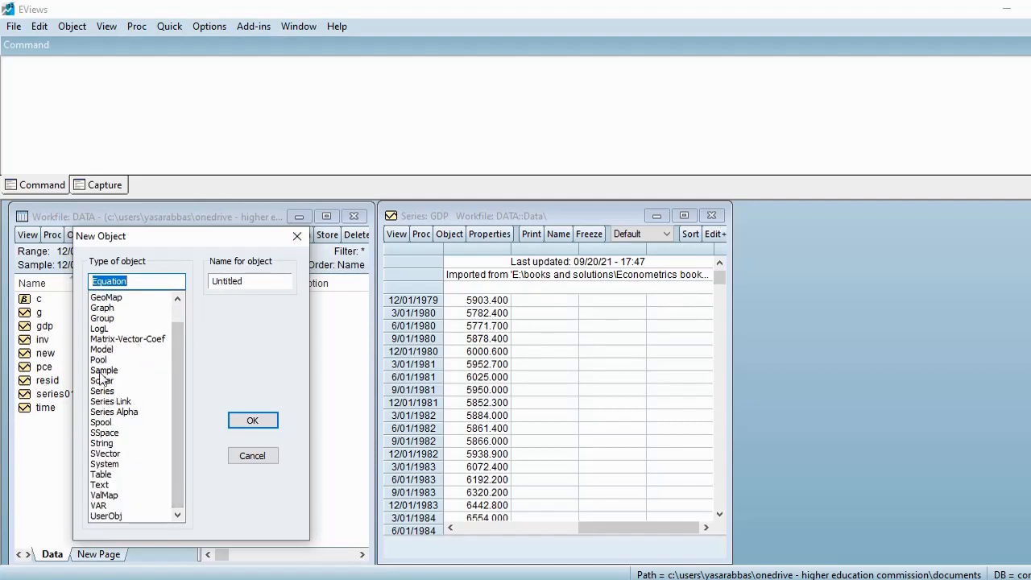
left_click(297, 238)
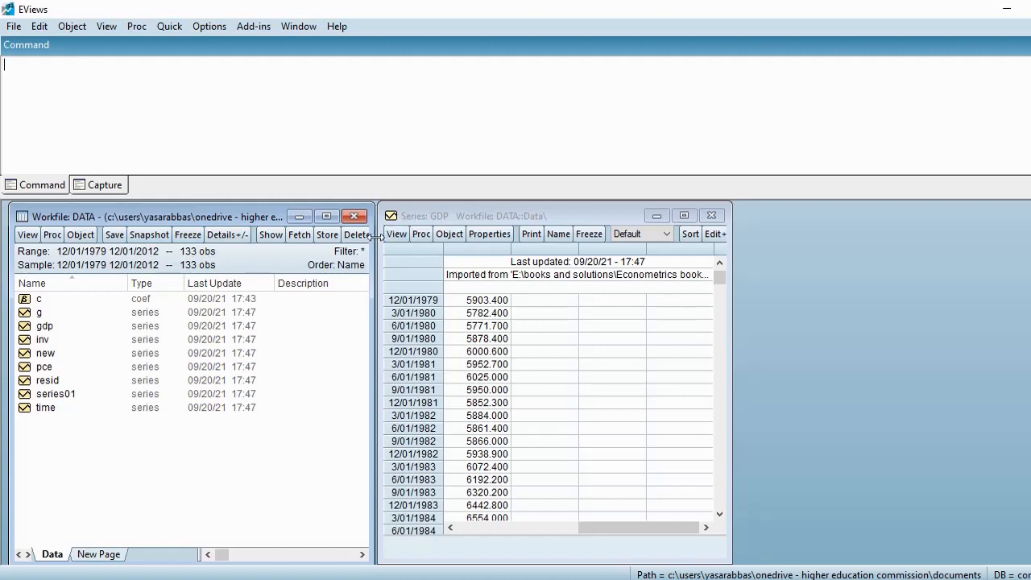
Widen the DATA workfile and GDP series windows, keeping them side by side, and slightly adjust the series' data column width
left_click_drag(470, 215, 555, 206)
left_click_drag(375, 263, 413, 263)
left_click_drag(547, 208, 524, 220)
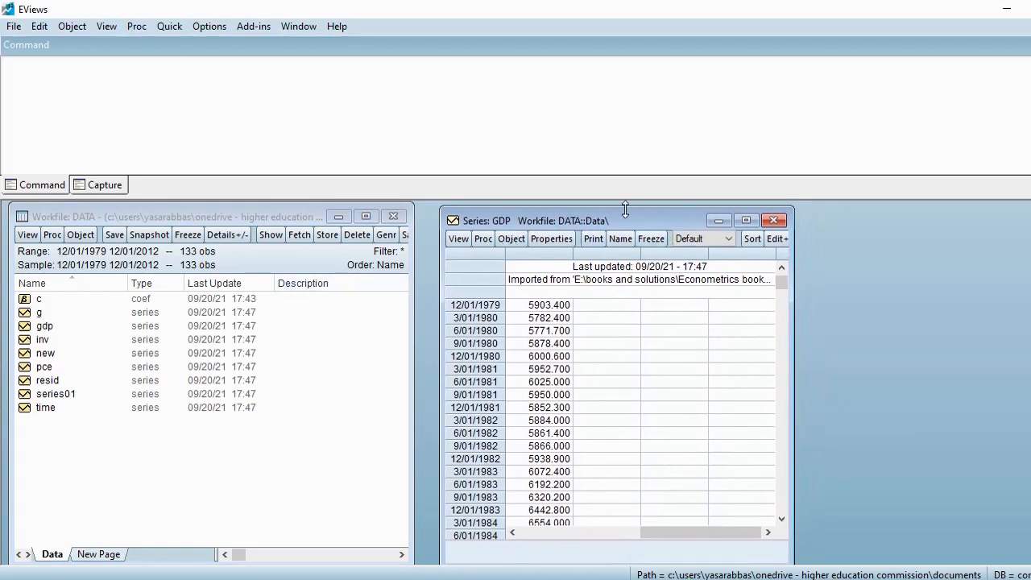
left_click_drag(614, 216, 616, 209)
left_click_drag(793, 316, 888, 316)
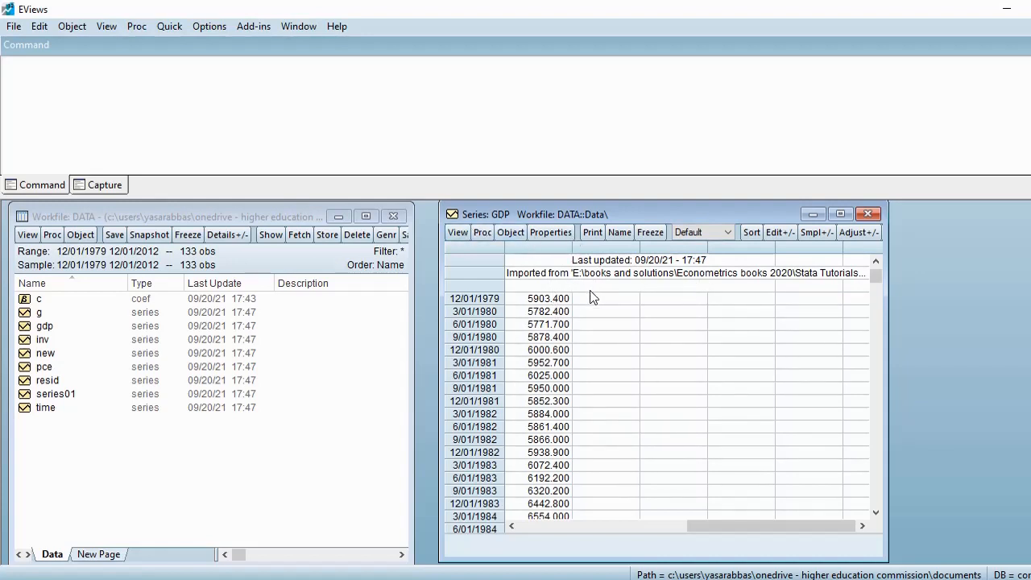
mouse_move(573, 247)
left_mouse_down()
mouse_move(640, 247)
mouse_move(553, 246)
mouse_move(621, 262)
mouse_move(524, 262)
mouse_move(604, 263)
mouse_move(577, 266)
mouse_move(570, 247)
left_mouse_up()
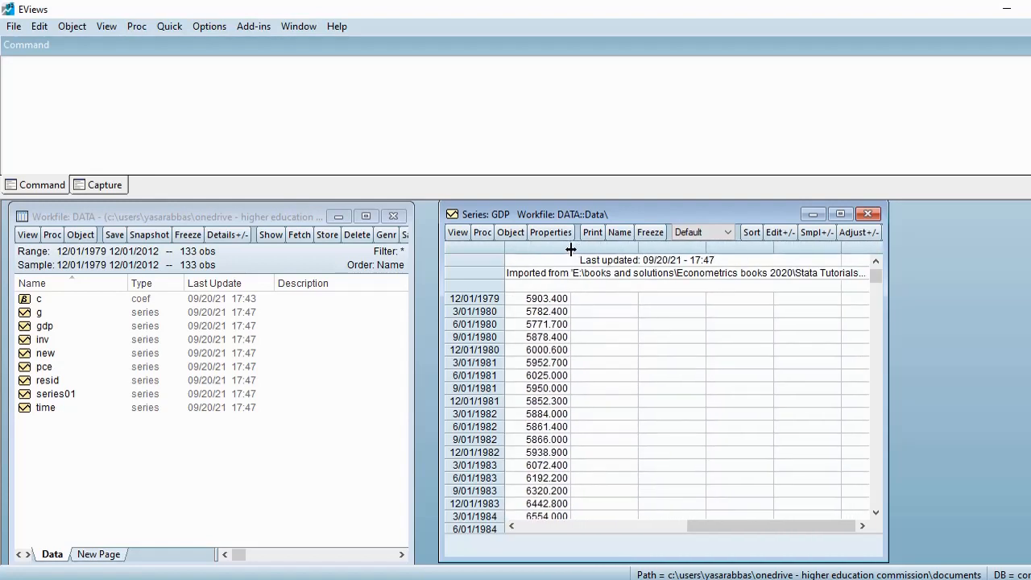
Review the GDP series' display transformations, its view, procedure and object commands, and its display properties, keeping all settings
left_click(727, 232)
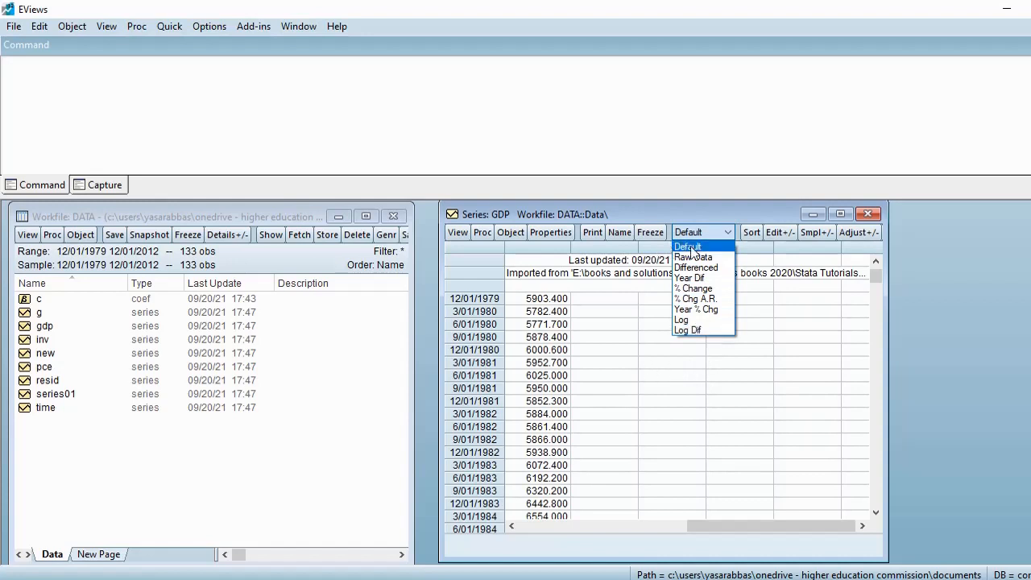
left_click(614, 329)
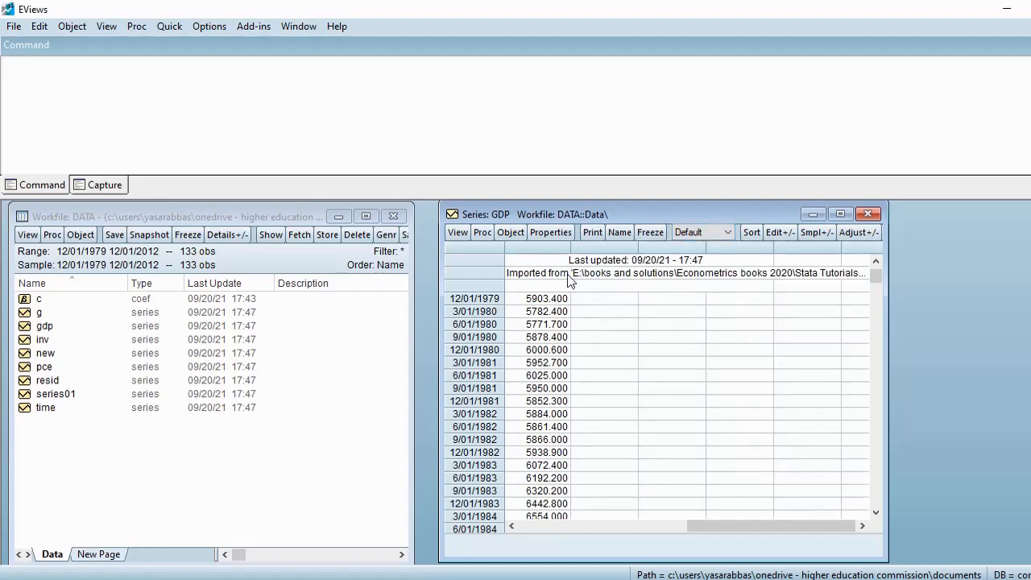
left_click(458, 232)
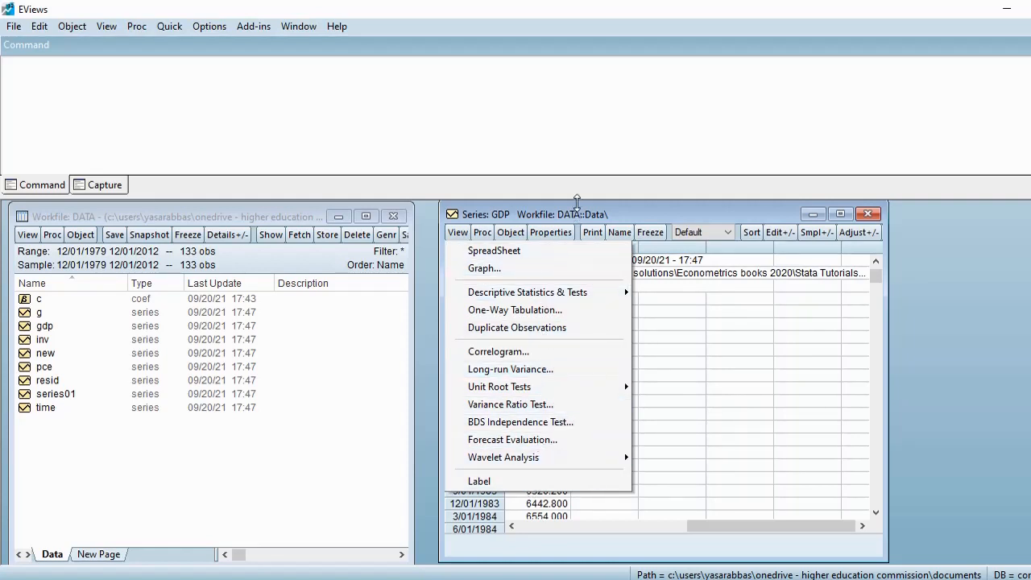
left_click(484, 233)
left_click(484, 232)
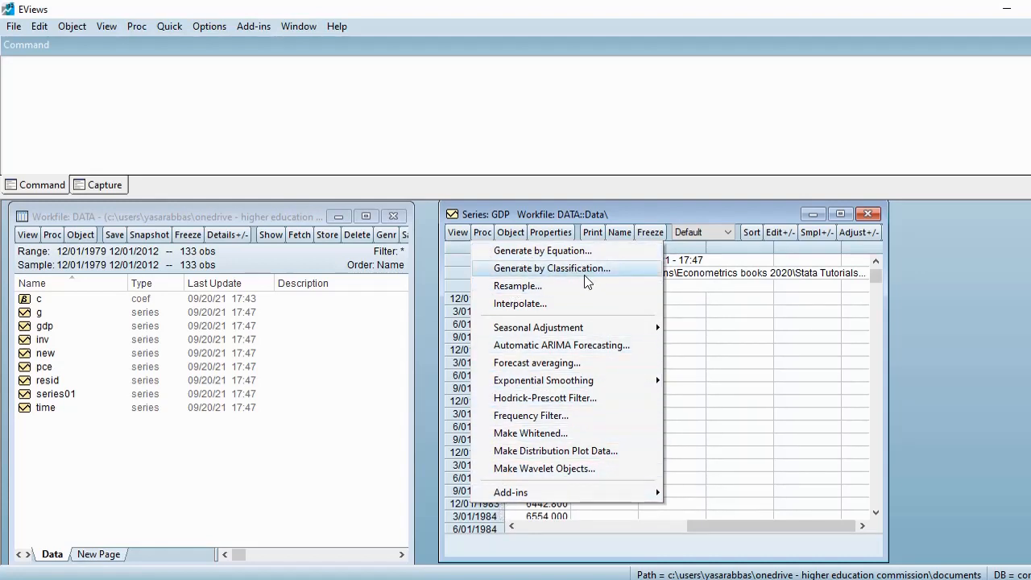
left_click(522, 231)
left_click(522, 231)
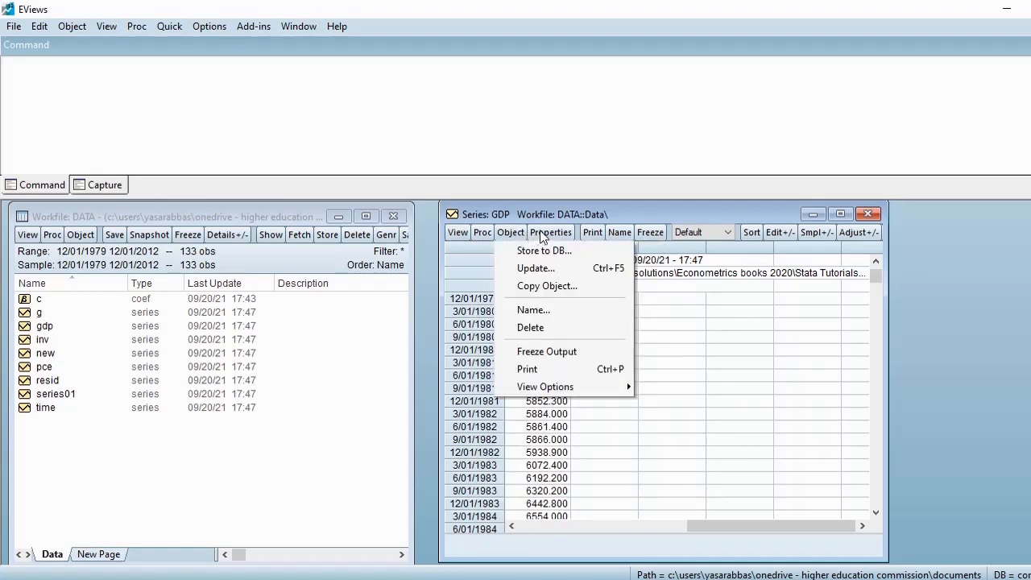
left_click(548, 234)
left_click(547, 233)
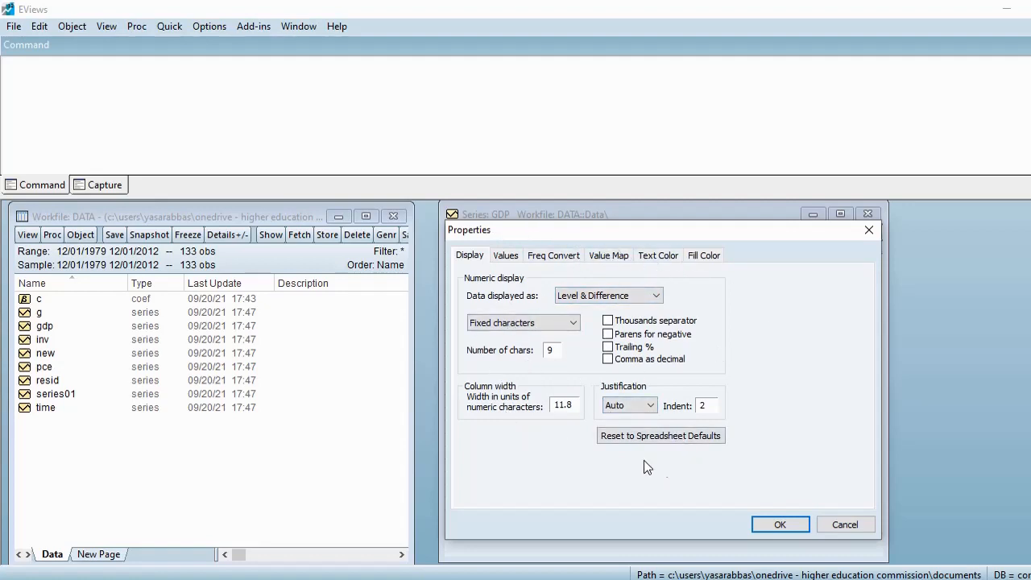
left_click(843, 524)
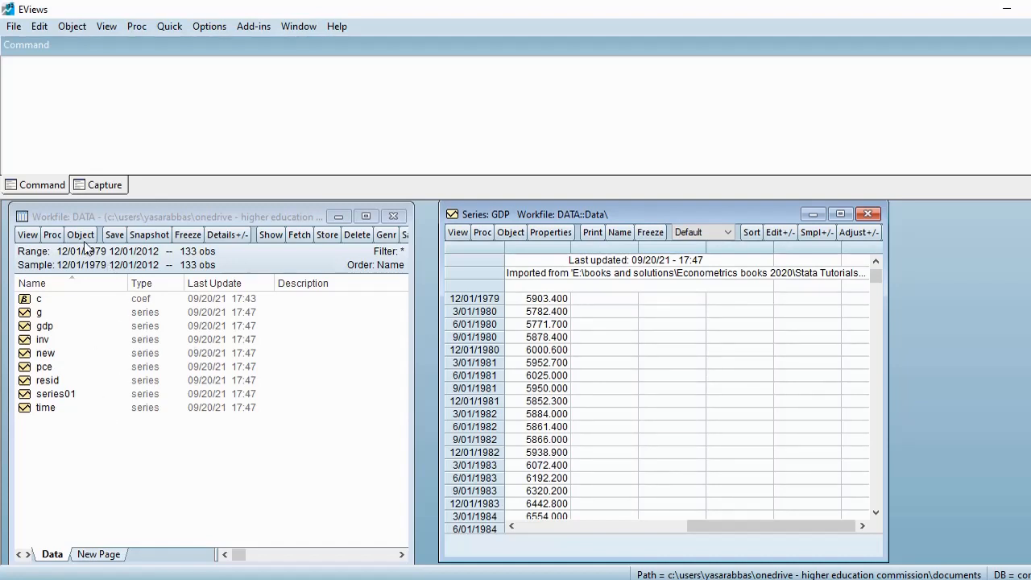
Hide the type, update and description details in the DATA workfile's object list
left_click(224, 234)
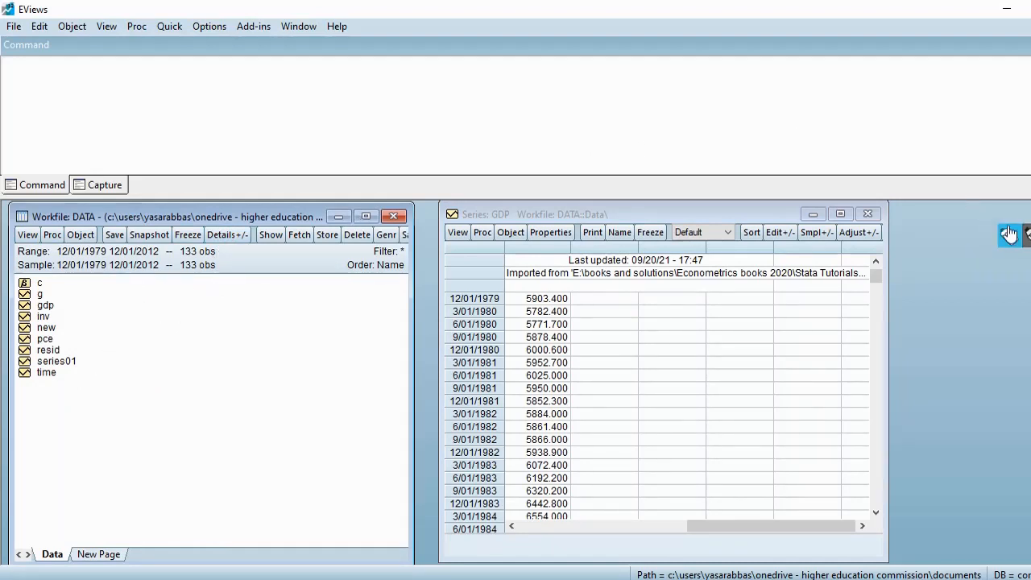
left_click(1008, 235)
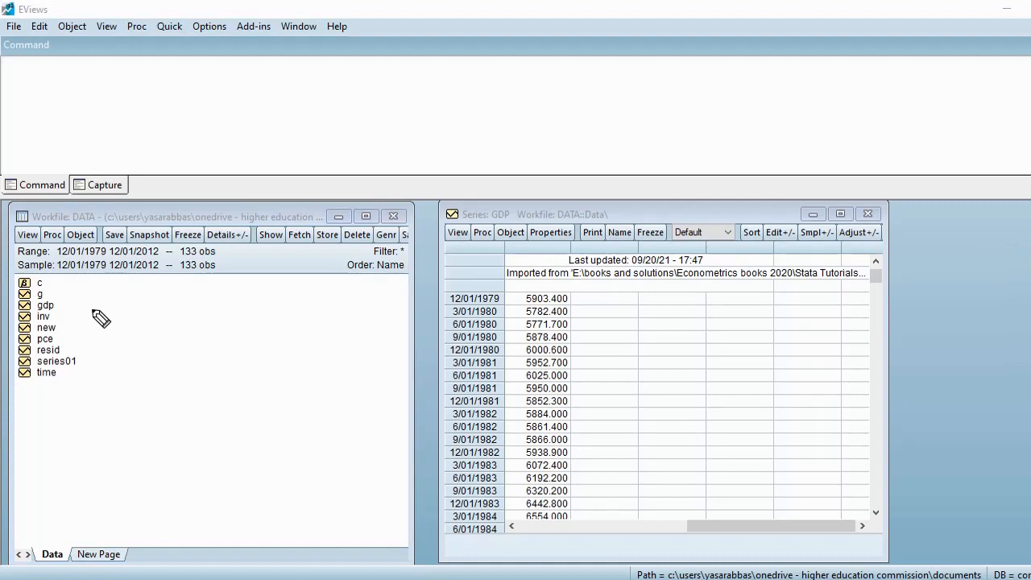
left_click_drag(62, 308, 142, 296)
left_click_drag(94, 339, 159, 326)
mouse_move(113, 367)
left_mouse_down()
mouse_move(156, 350)
mouse_move(169, 362)
mouse_move(230, 320)
left_mouse_up()
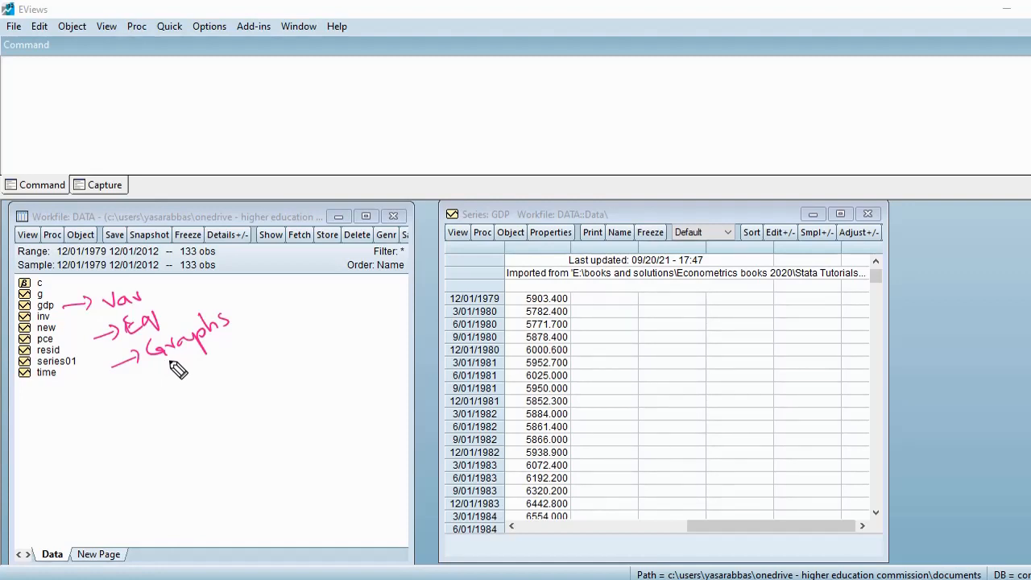
mouse_move(134, 402)
left_mouse_down()
mouse_move(161, 387)
mouse_move(157, 396)
mouse_move(207, 390)
mouse_move(265, 352)
mouse_move(252, 359)
left_mouse_up()
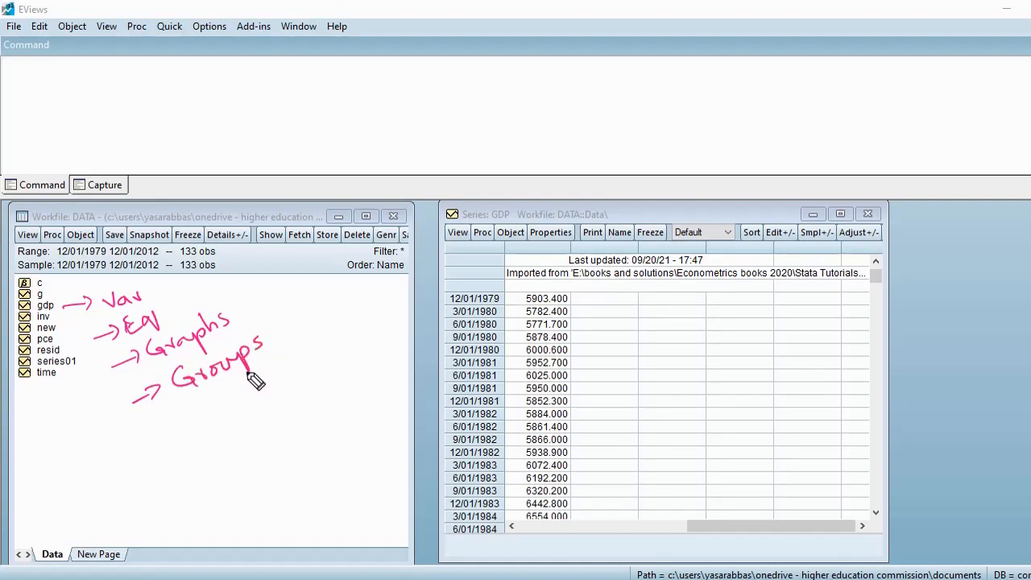